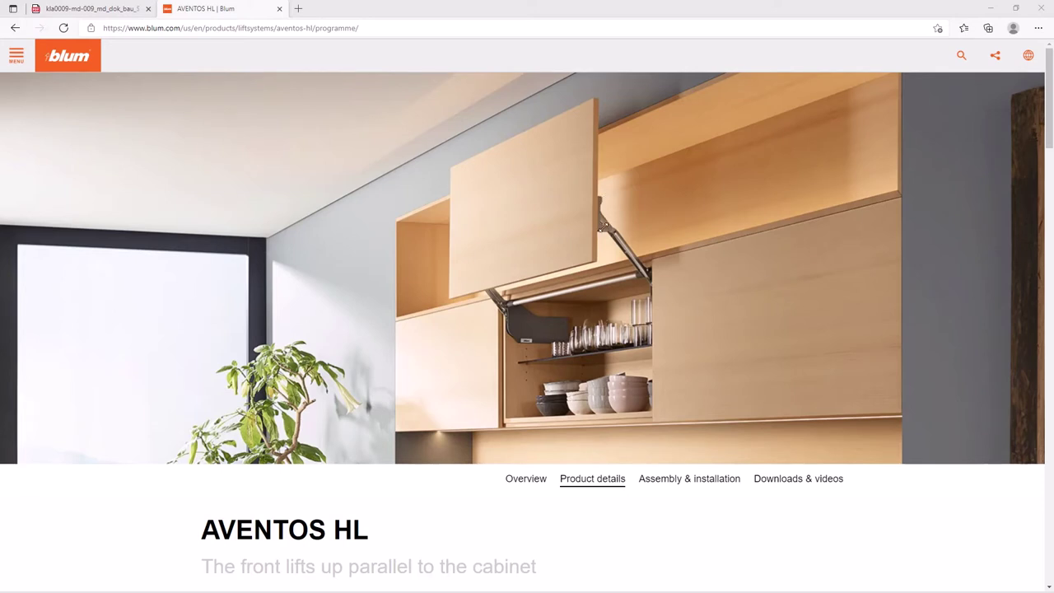
Step: Switch from the browser to Mozaik and set the open wall cabinet's HL mechanism parameter to 20L3500.06
left_click(991, 8)
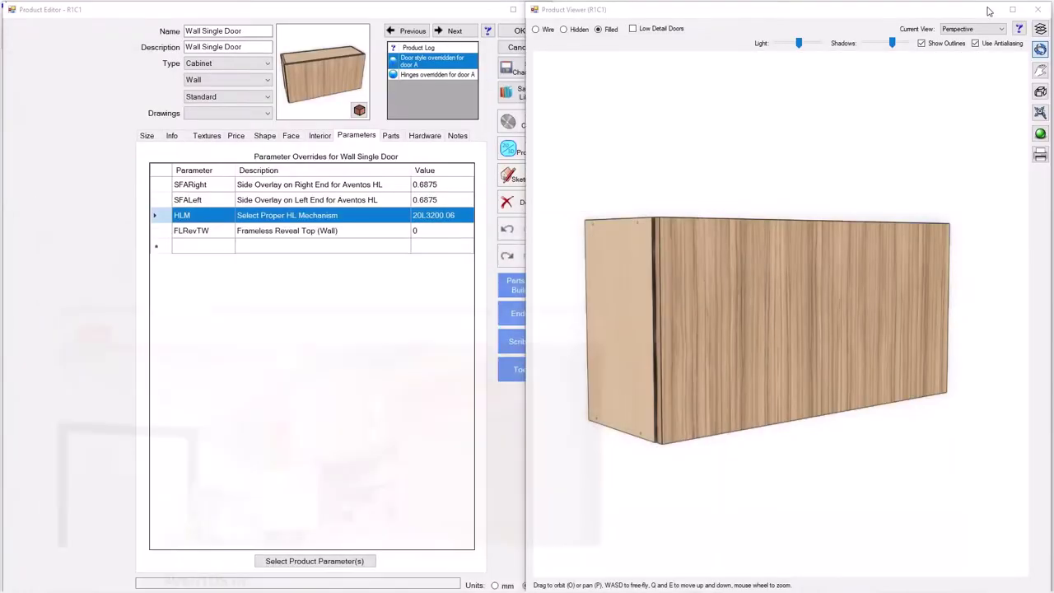
left_click_drag(631, 333, 614, 320)
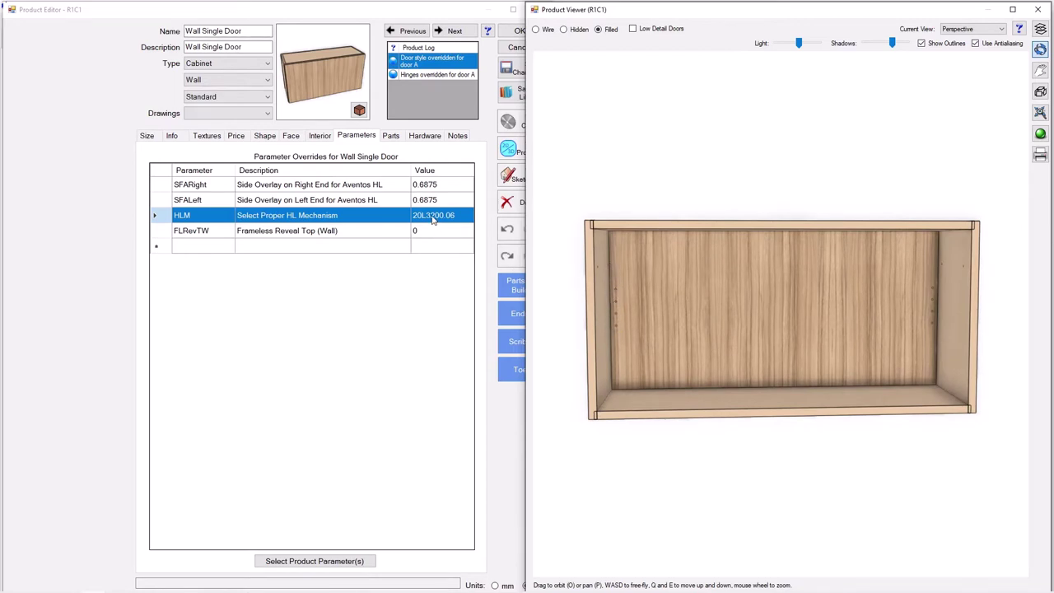
left_click(432, 217)
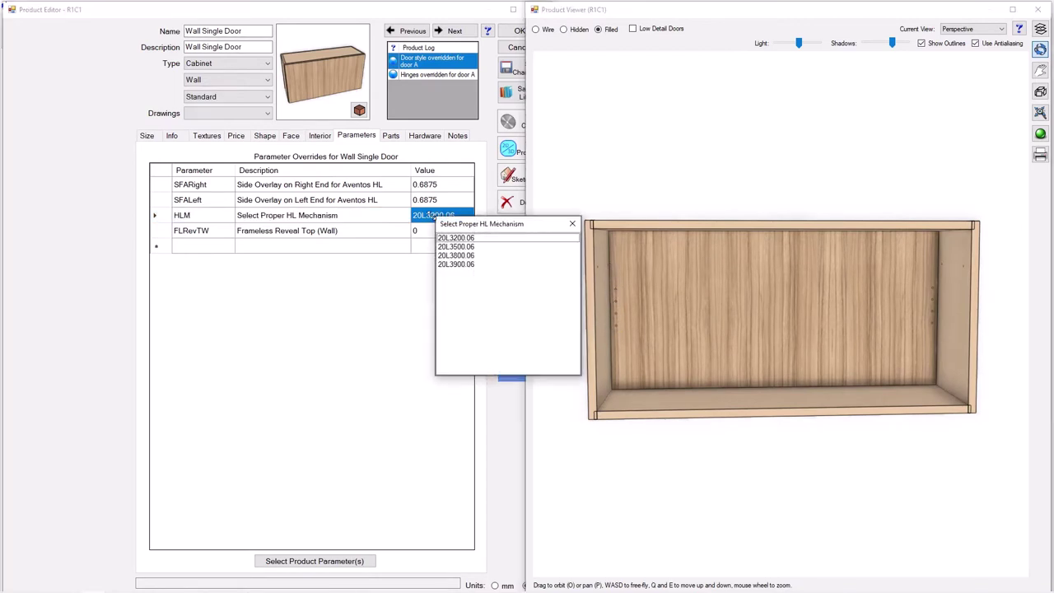
left_click(457, 246)
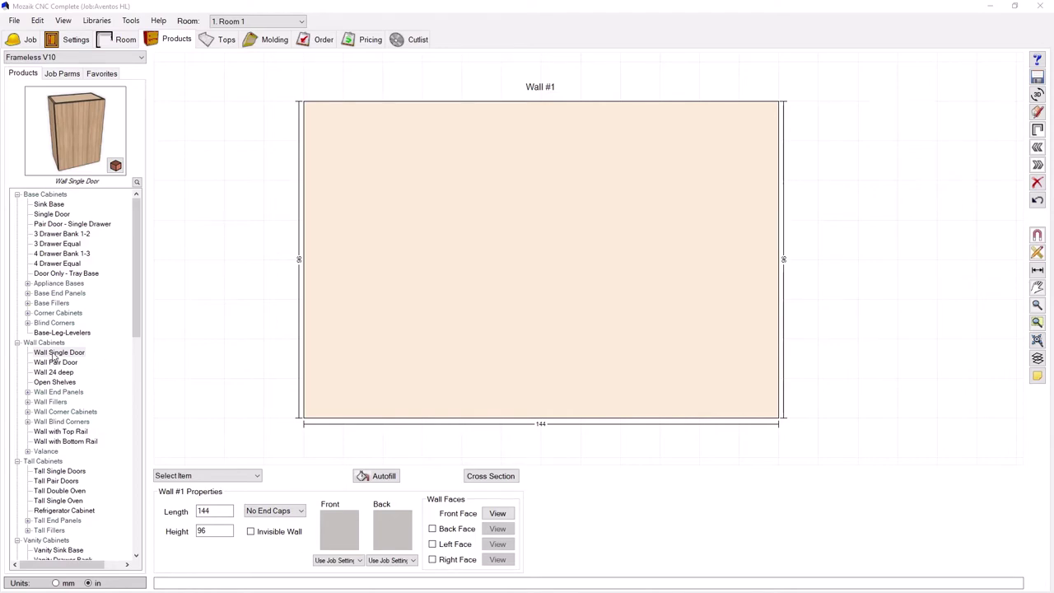
Step: Place a Wall Single Door cabinet on Wall #1 with width 36, height 18 and elevation 56
left_click_drag(53, 357, 402, 260)
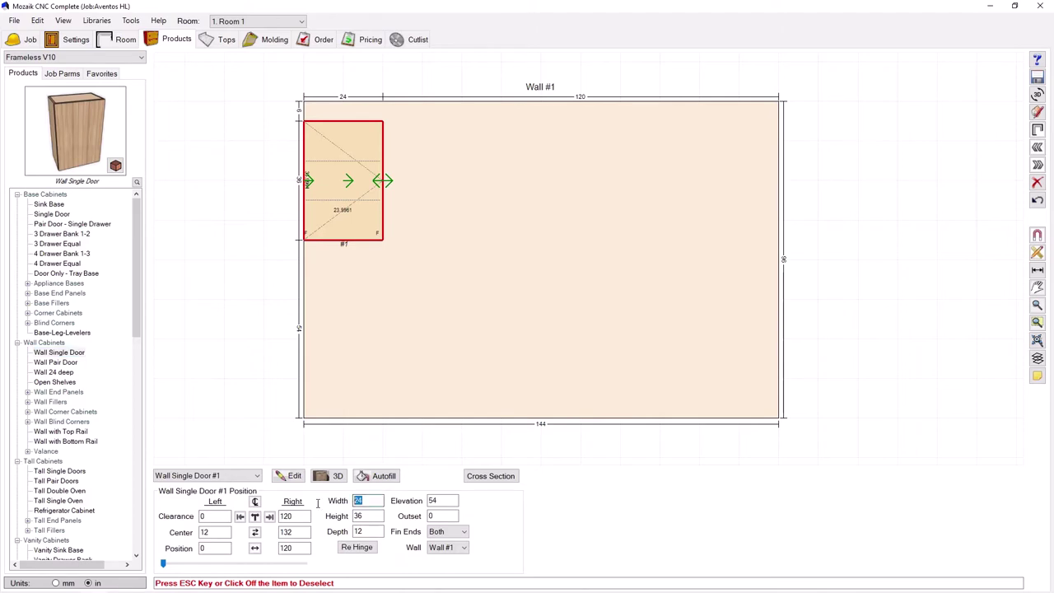
type("36")
key("Return")
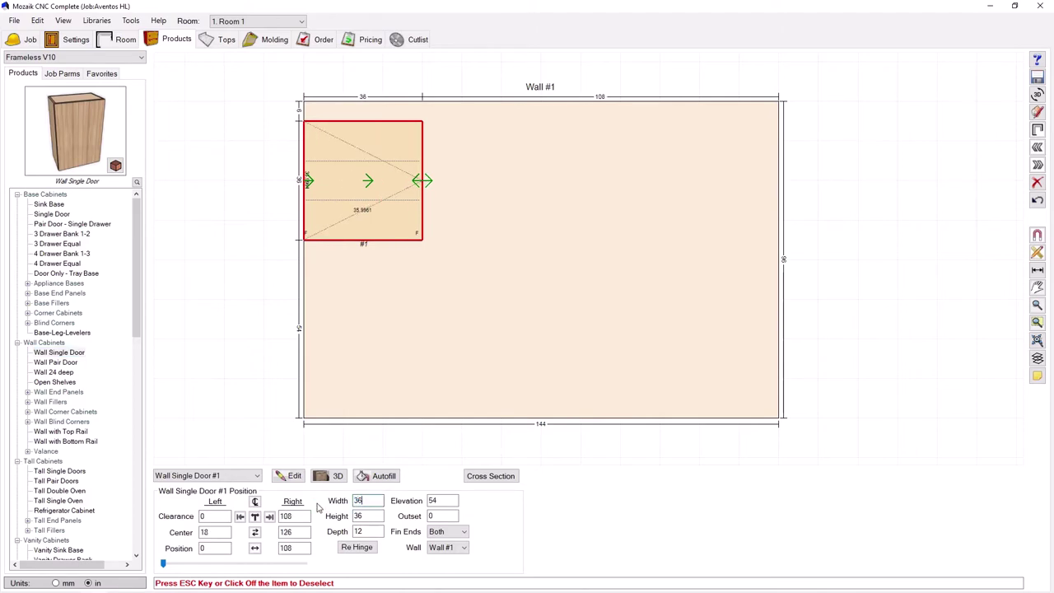
left_click(367, 516)
type("18")
key("Return")
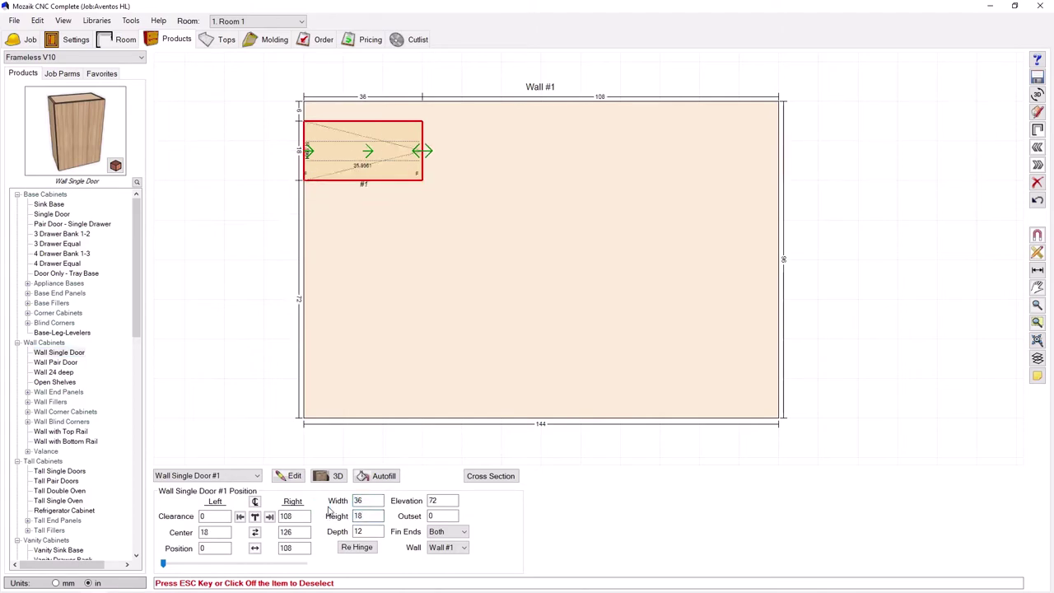
left_click(446, 499)
type("56")
key("Return")
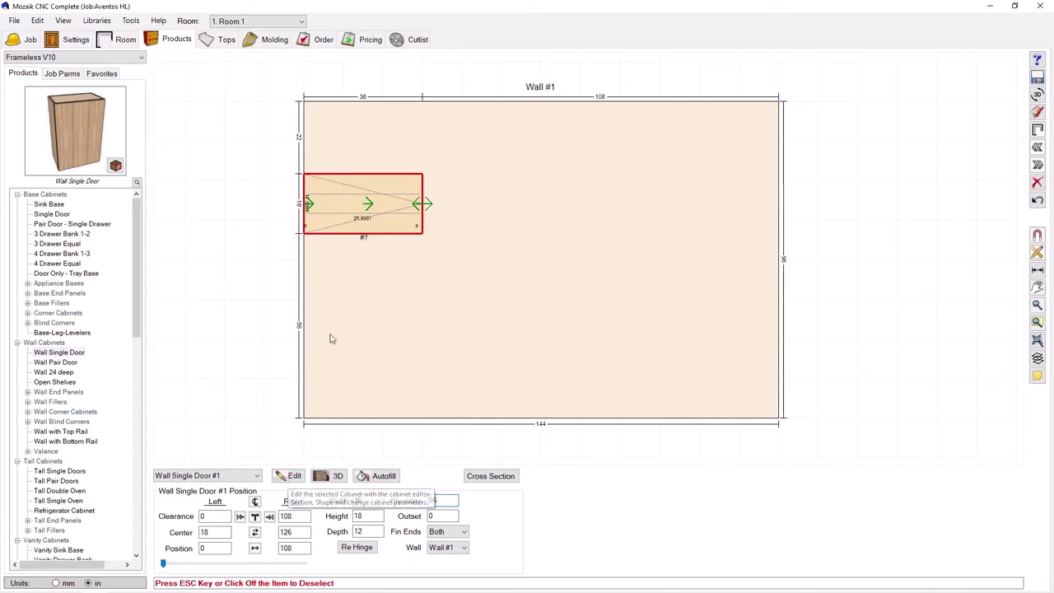
Step: Open the new wall cabinet for editing and clear its entire interior
left_click(282, 477)
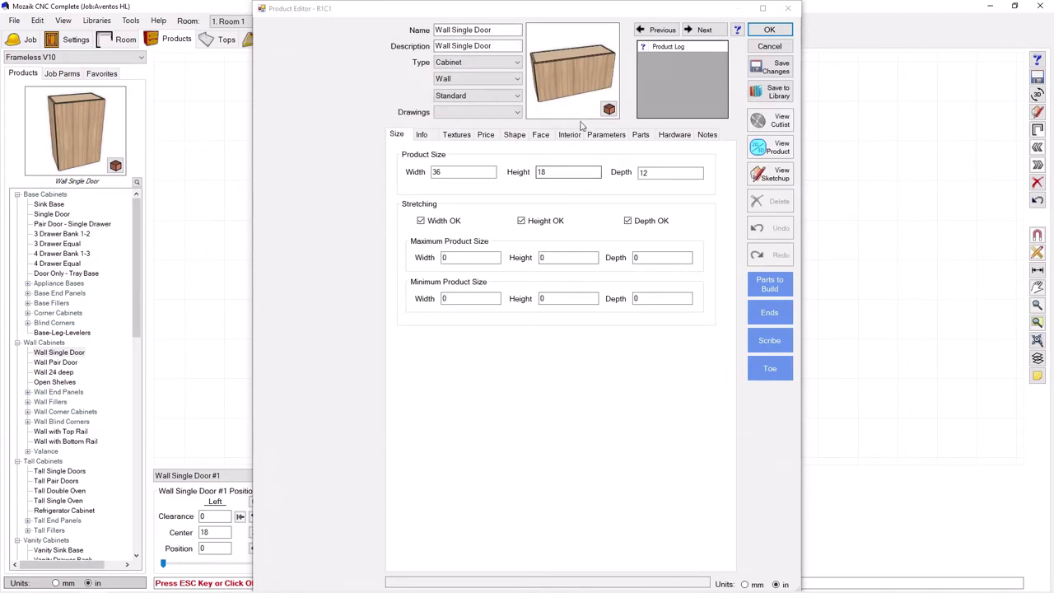
left_click(571, 135)
left_click(630, 559)
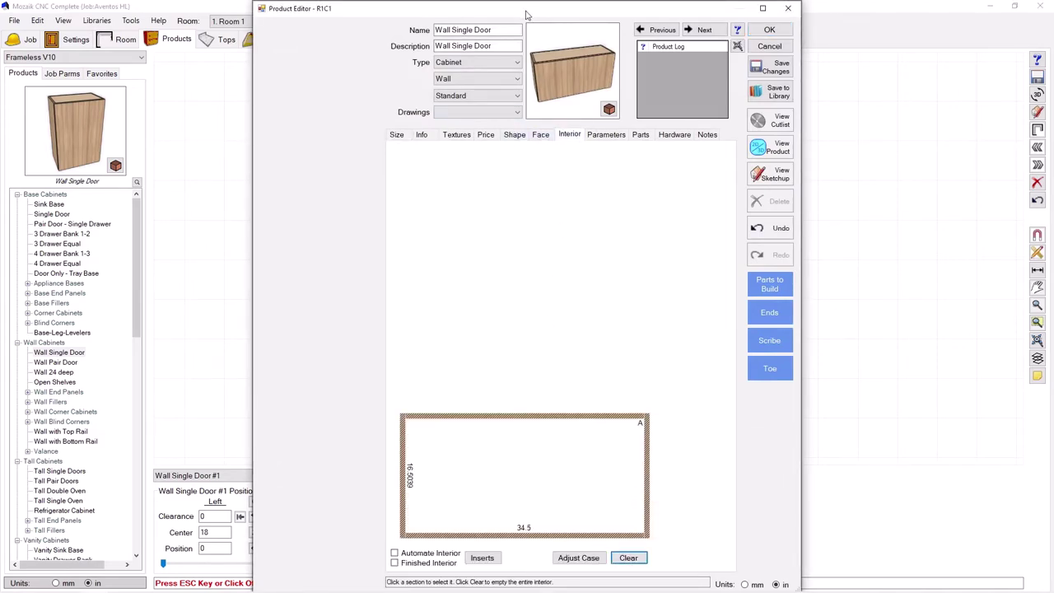
left_click_drag(527, 14, 776, 16)
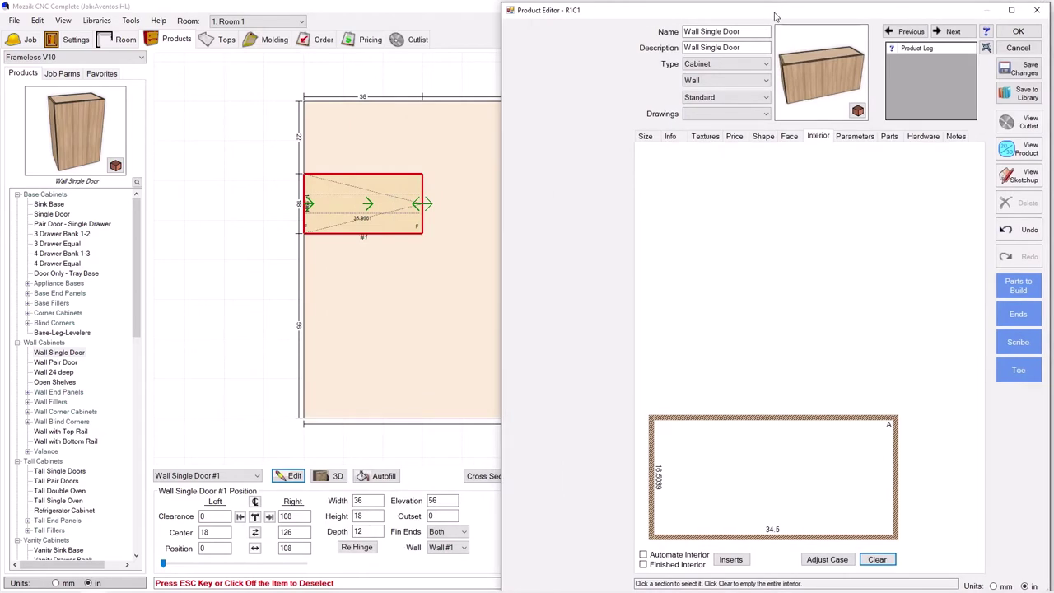
Step: Set the cabinet door's hinge side to Top, accept the edit, and set the cabinet's finished ends to None
left_click(787, 137)
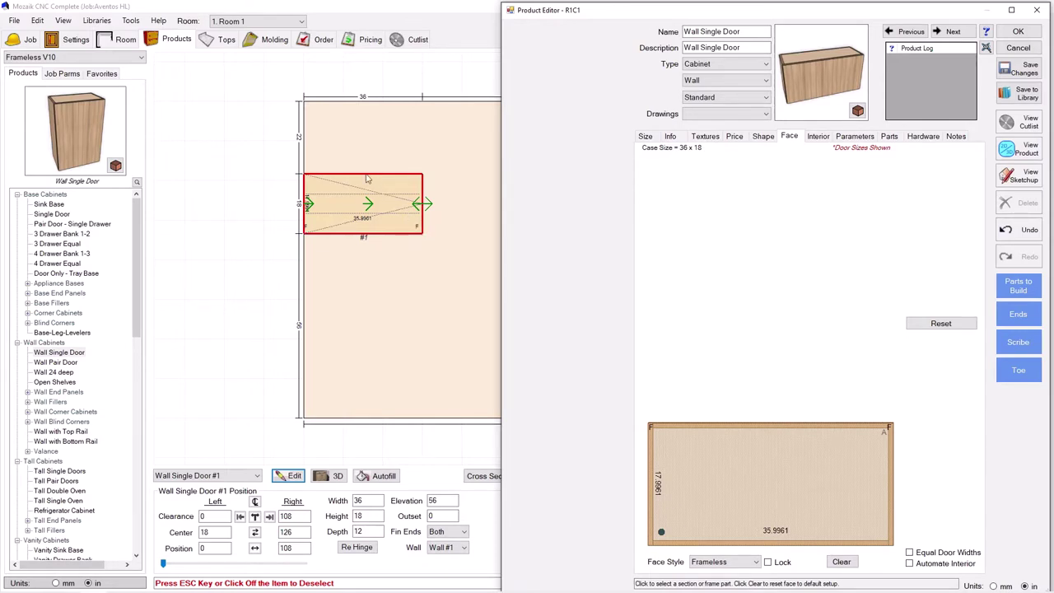
left_click(735, 485)
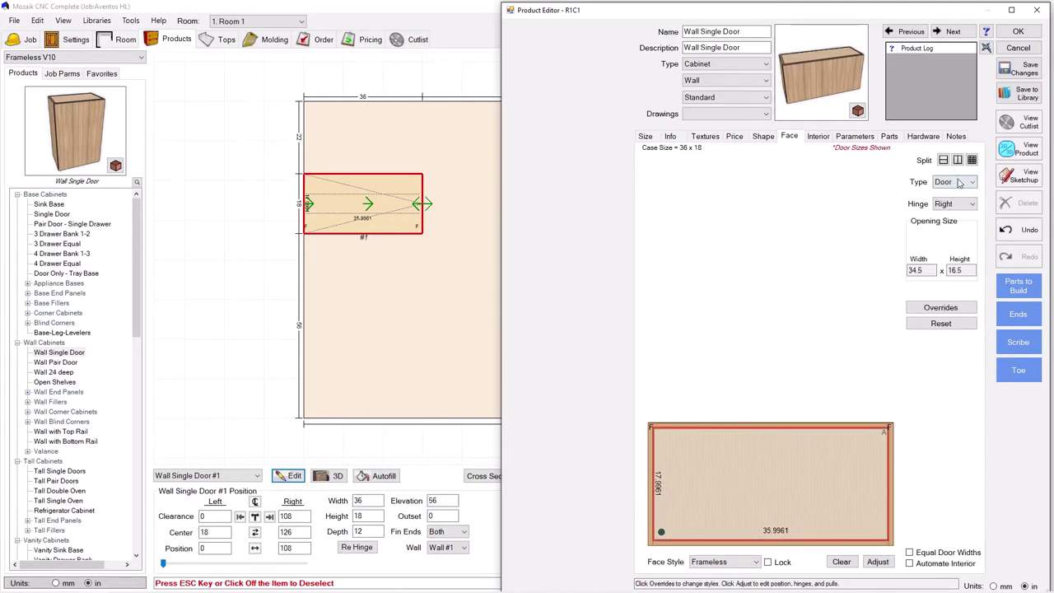
left_click(956, 204)
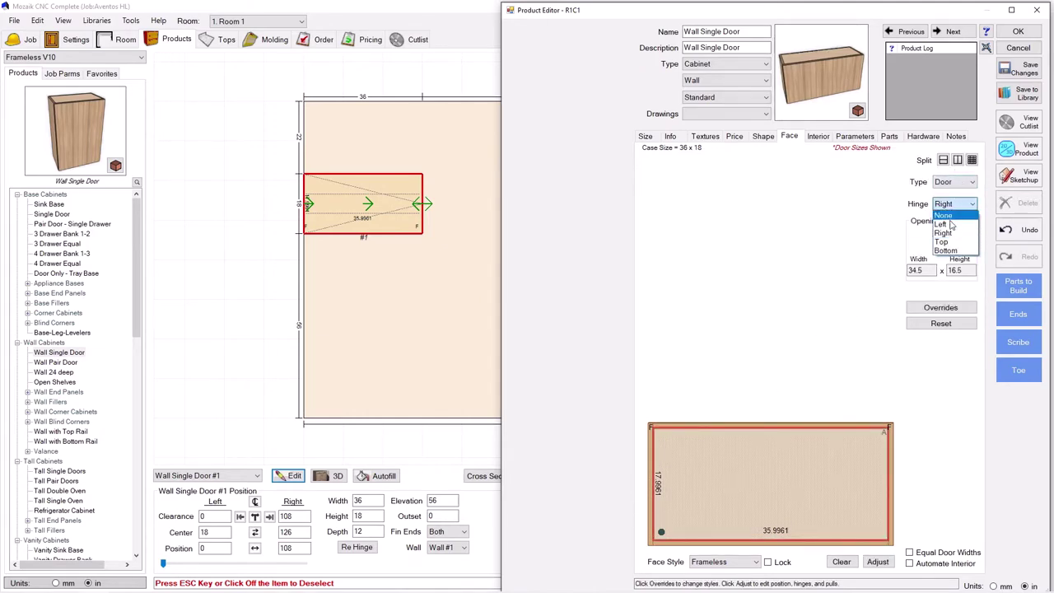
left_click(951, 243)
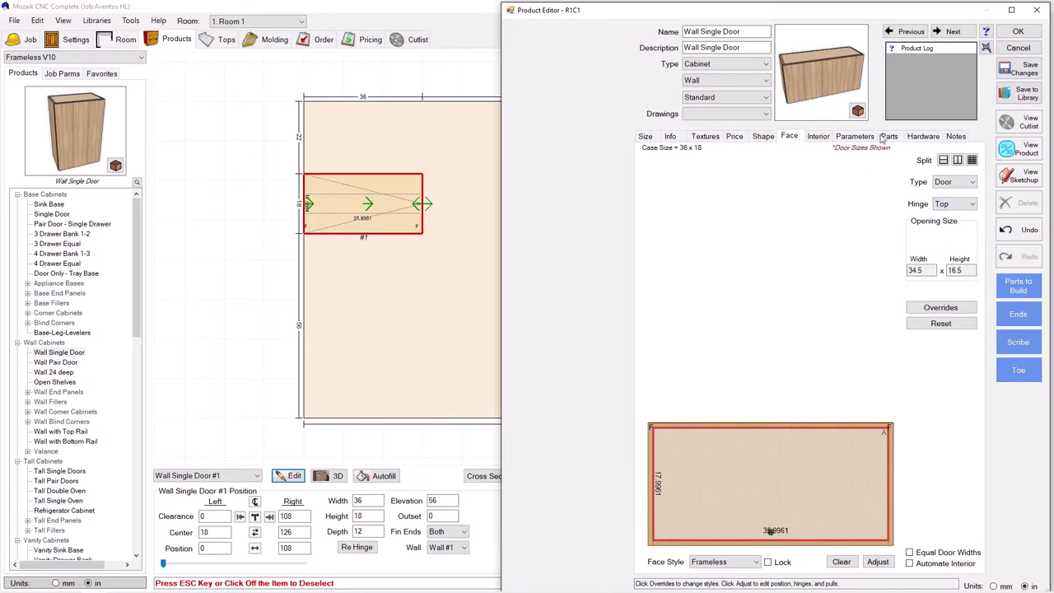
left_click(1019, 31)
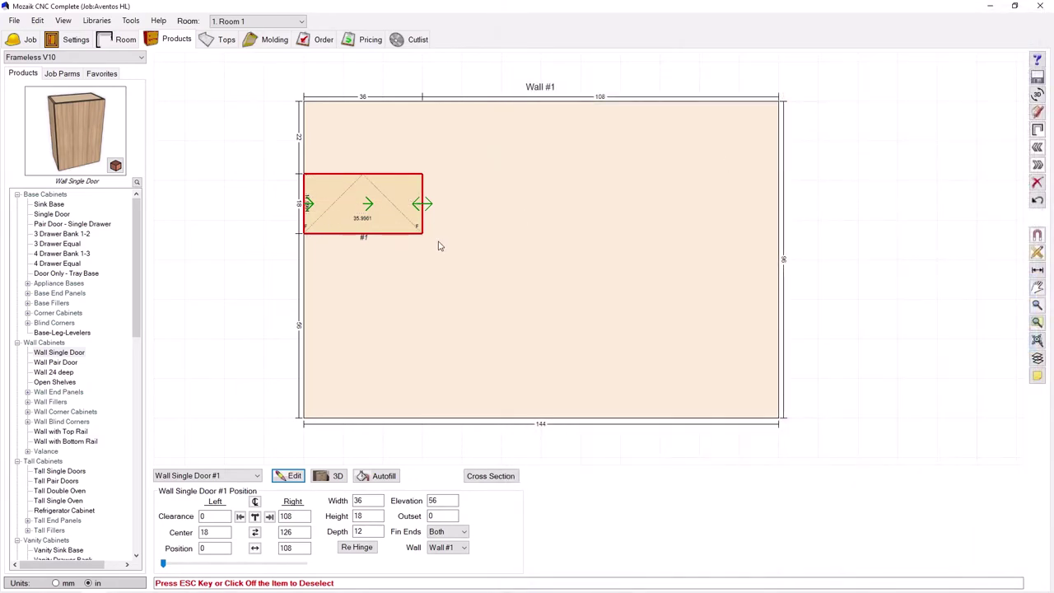
left_click(449, 533)
left_click(438, 561)
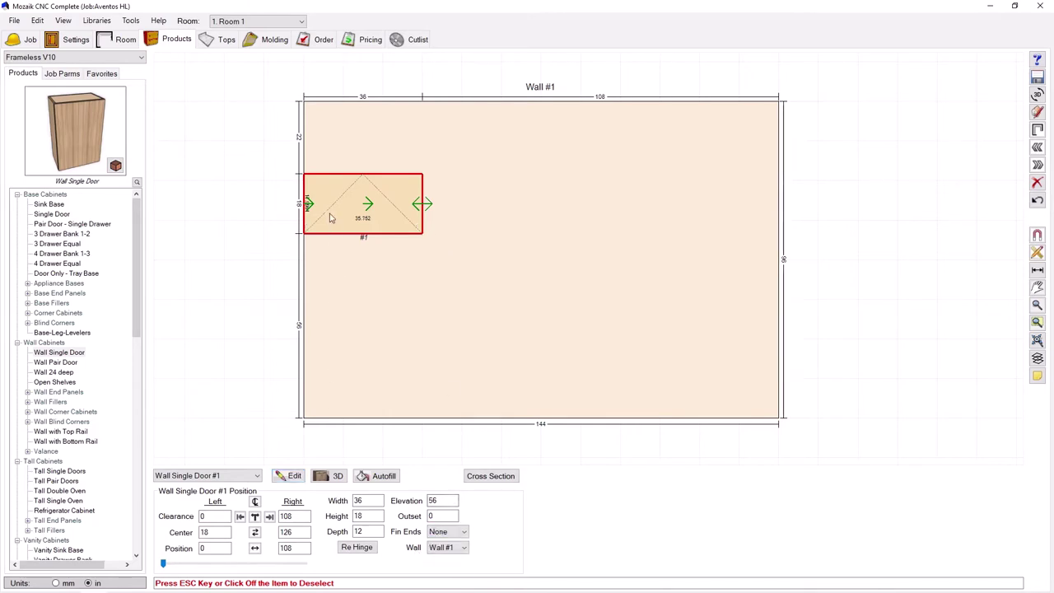
Step: Examine the hinge drilling inside the wall cabinet in the 3D product view
left_click(290, 476)
left_click_drag(473, 10, 304, 17)
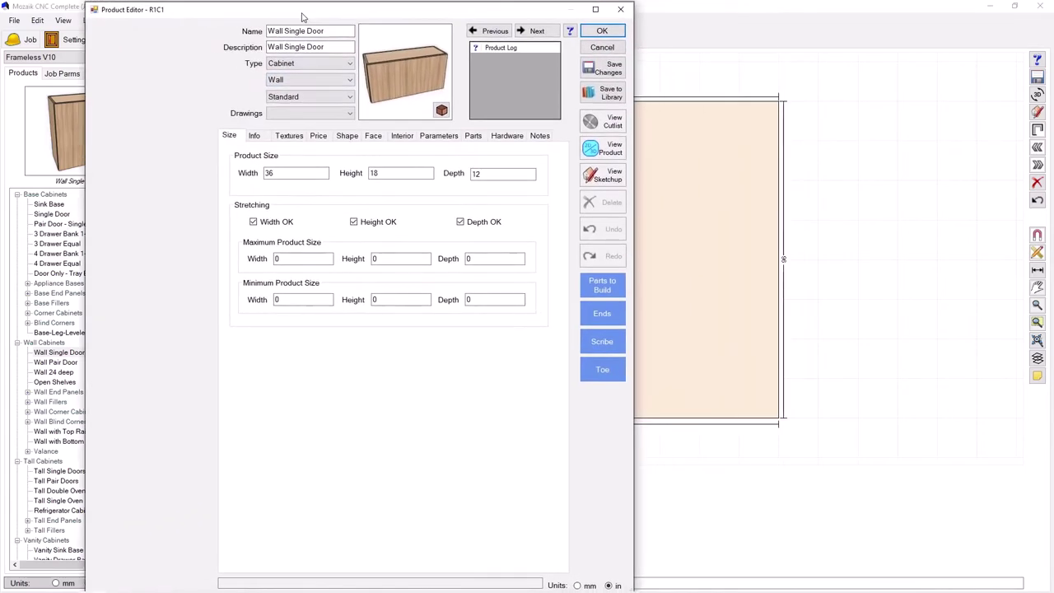
left_click(601, 149)
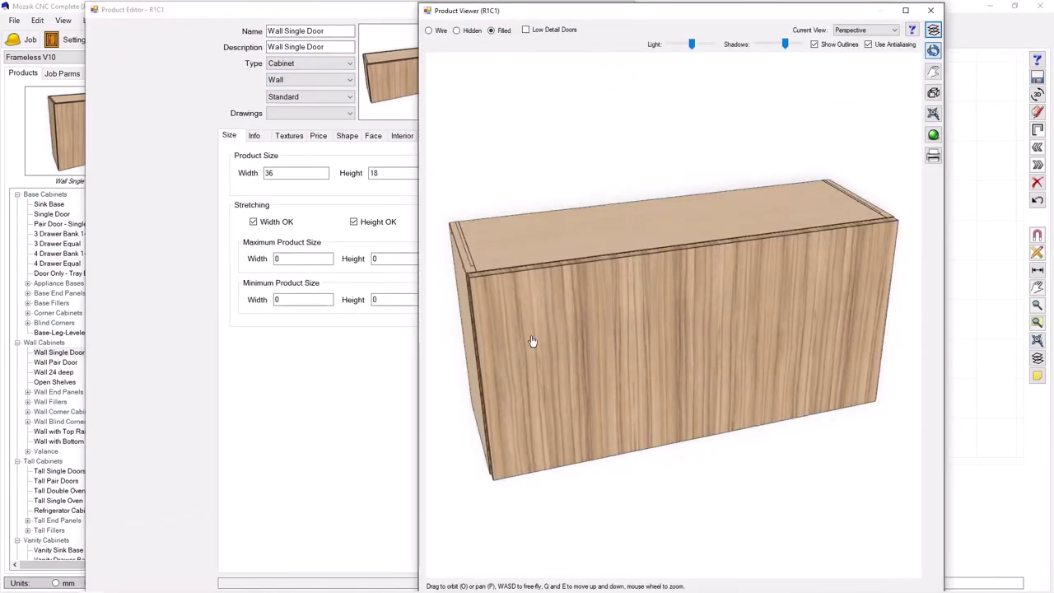
left_click_drag(535, 343, 607, 310)
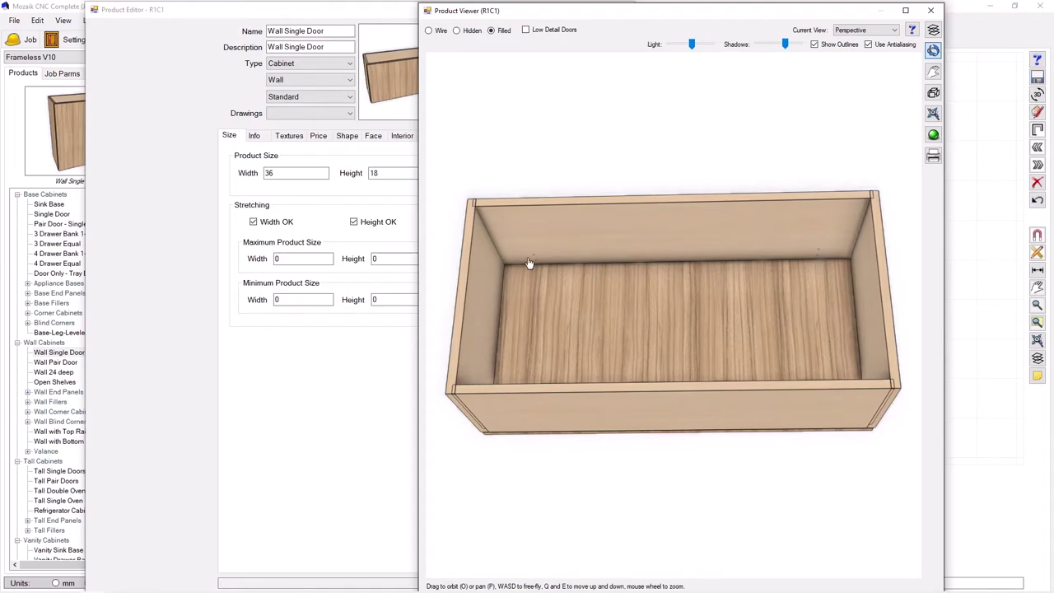
left_click_drag(577, 318, 603, 337)
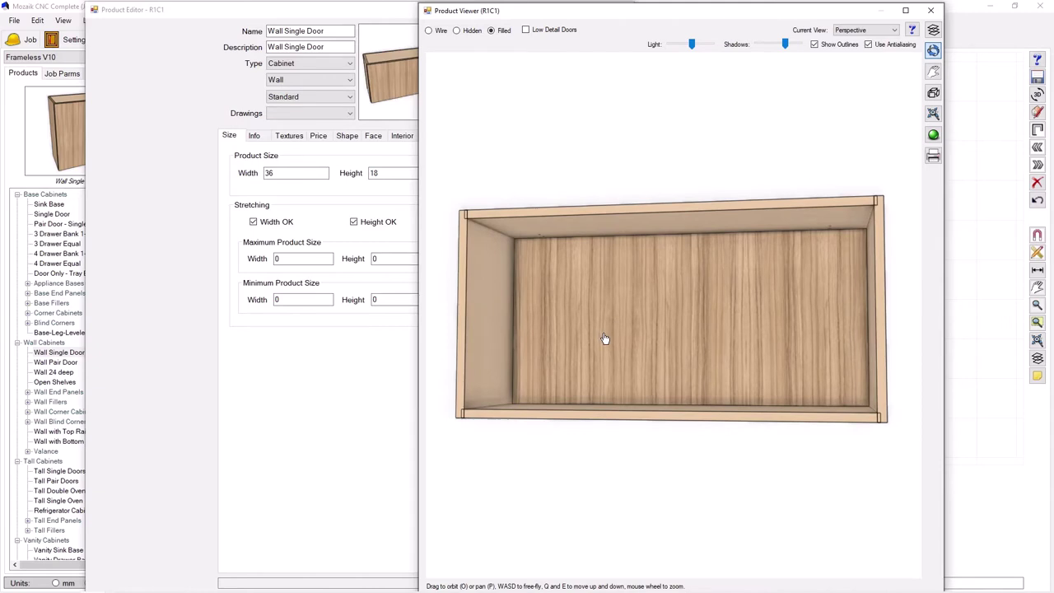
left_click(931, 10)
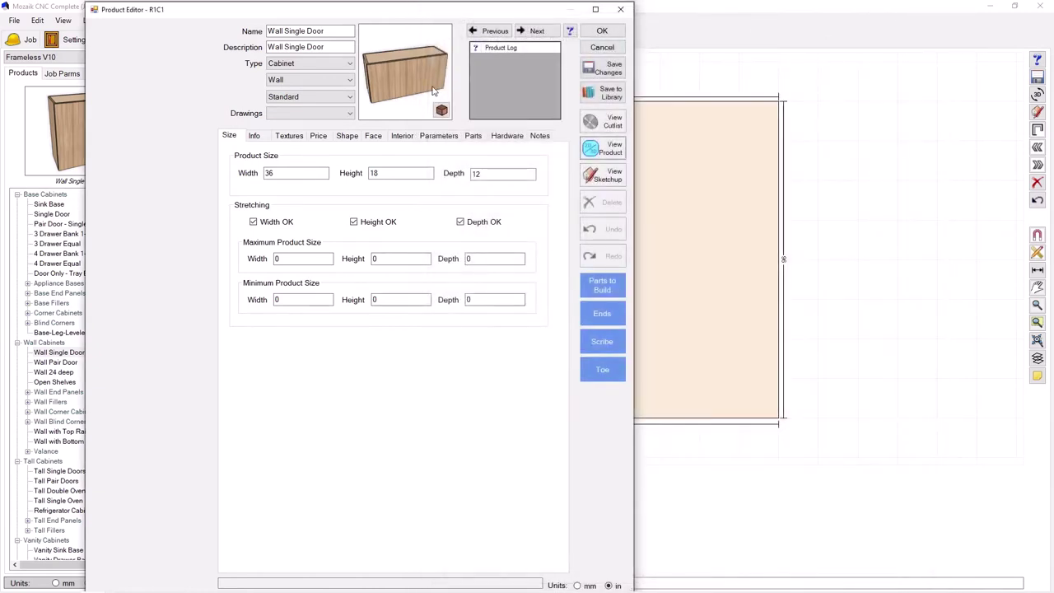
Step: Override the hinges of the cabinet's door opening with No Bore Hinge
left_click(373, 136)
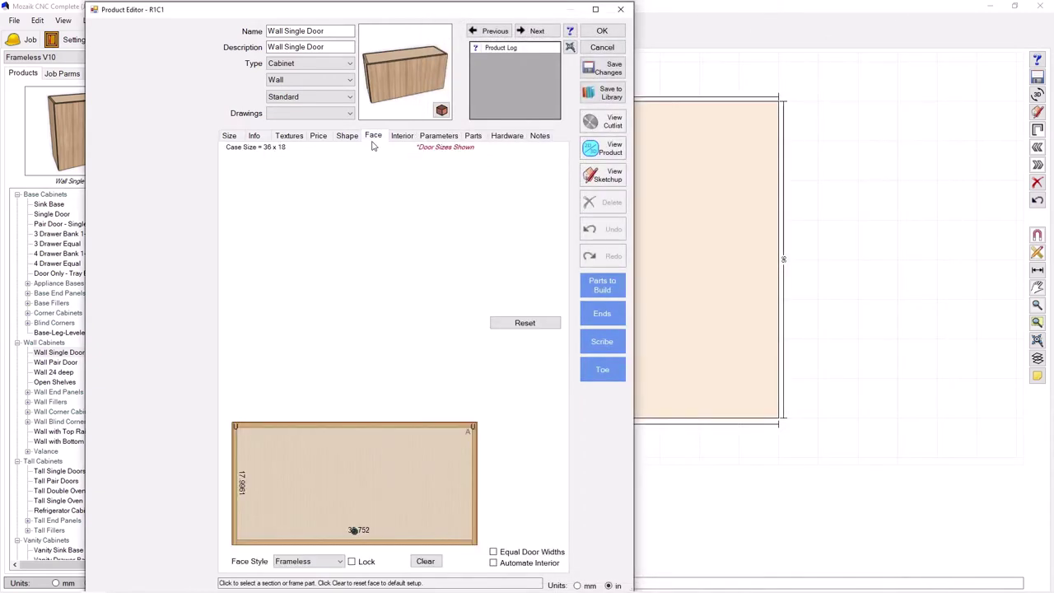
left_click(365, 468)
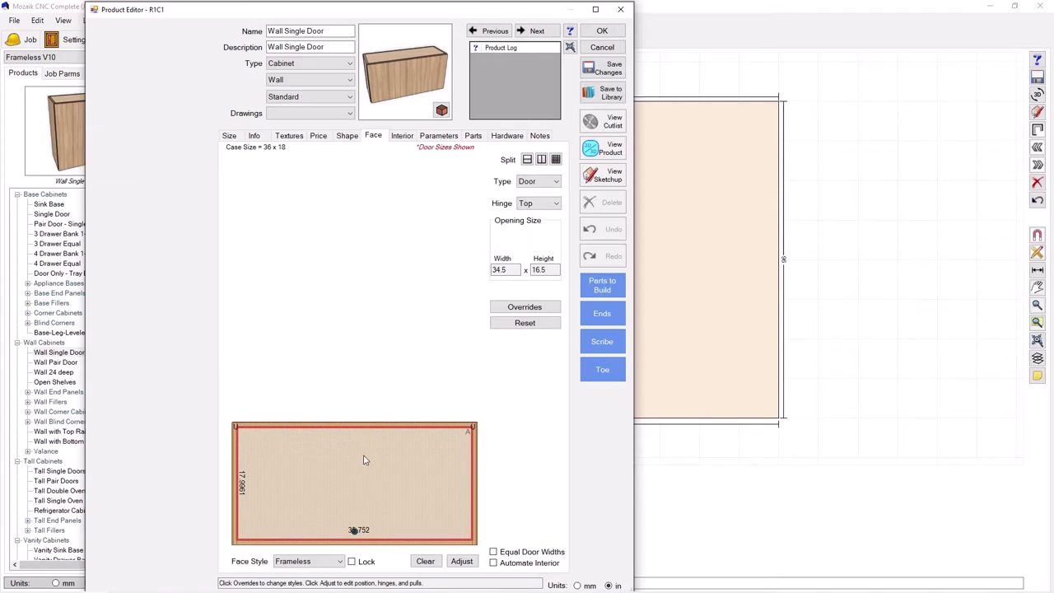
left_click(514, 309)
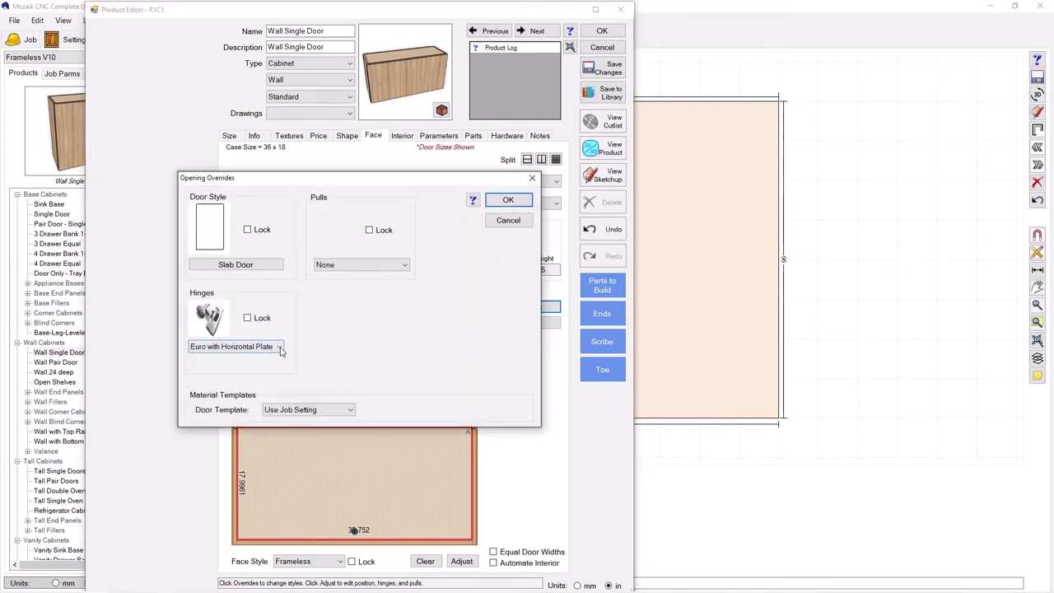
left_click(247, 347)
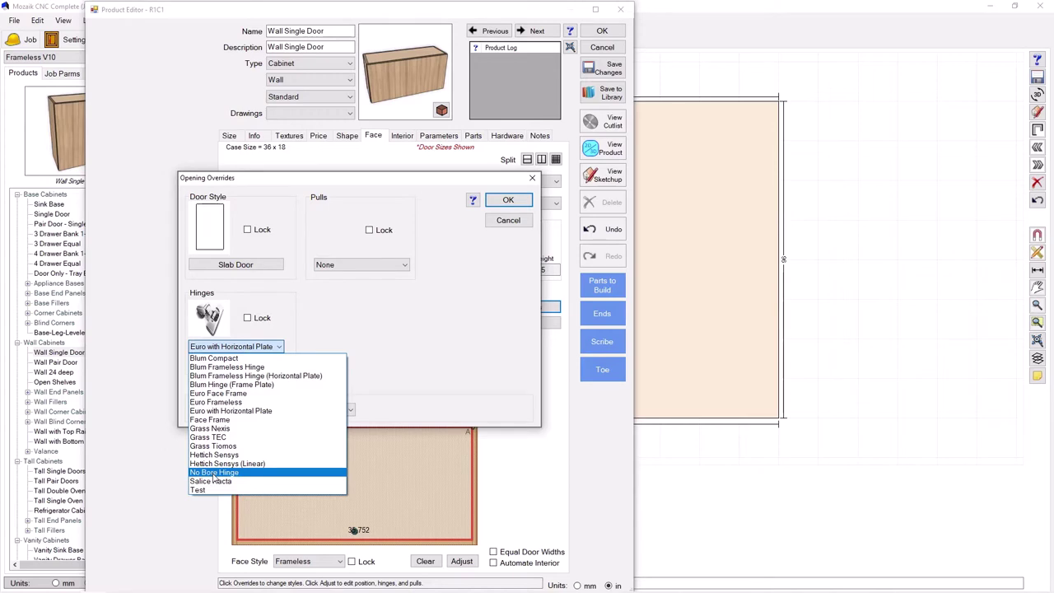
left_click(213, 475)
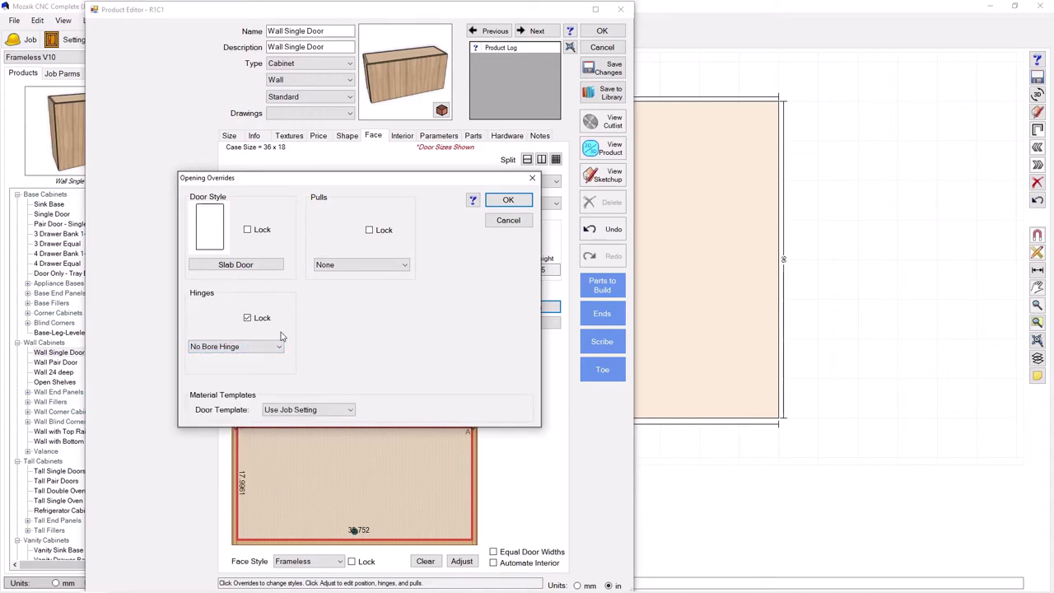
left_click(509, 202)
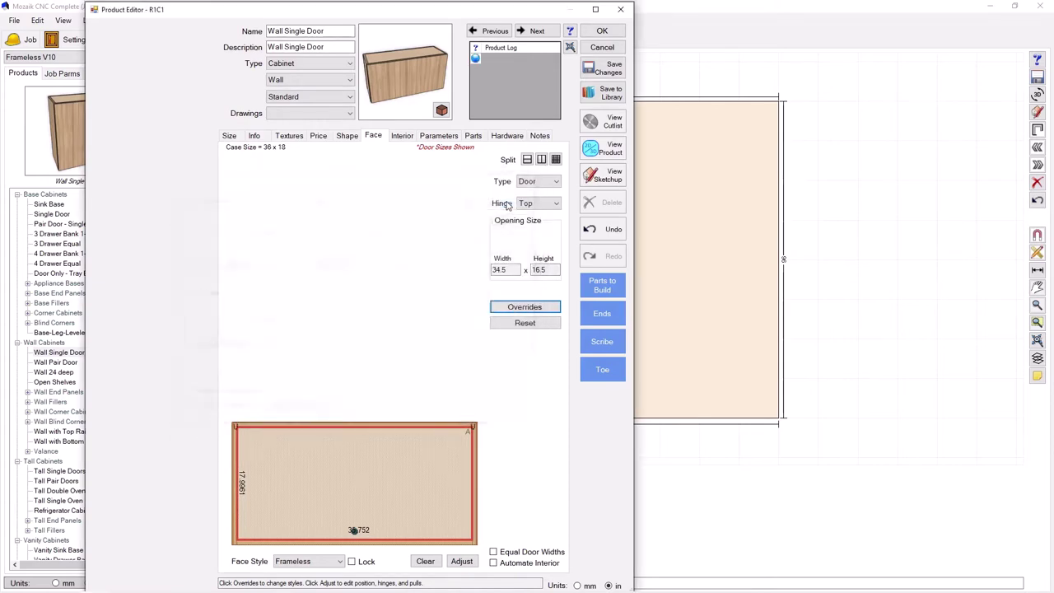
Step: Check the cabinet's inside for hinge drilling in the 3D product view and accept the product changes
left_click(614, 146)
left_click_drag(594, 245, 546, 265)
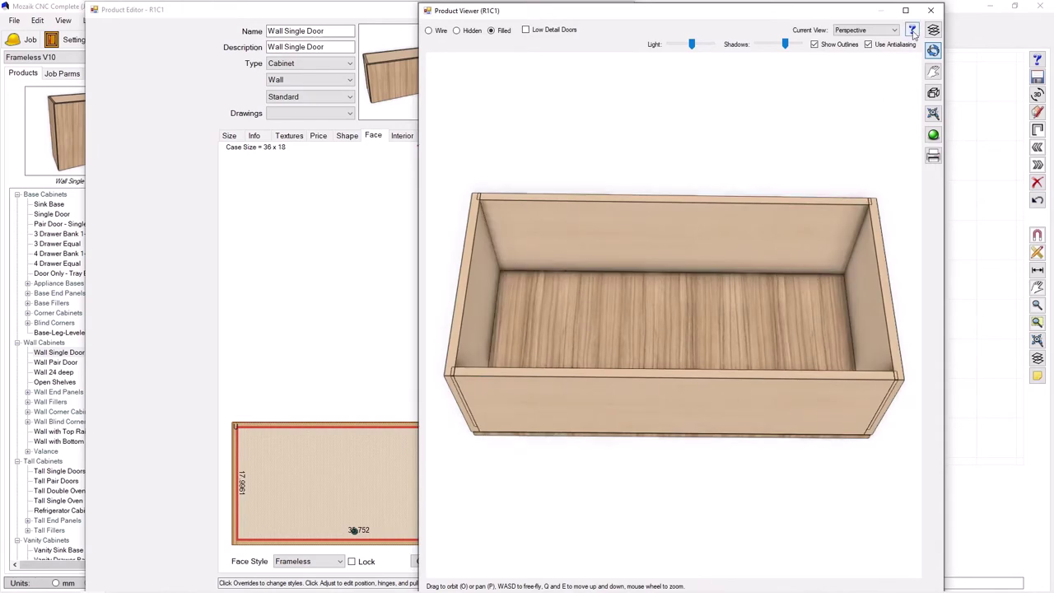
left_click(932, 11)
left_click(602, 30)
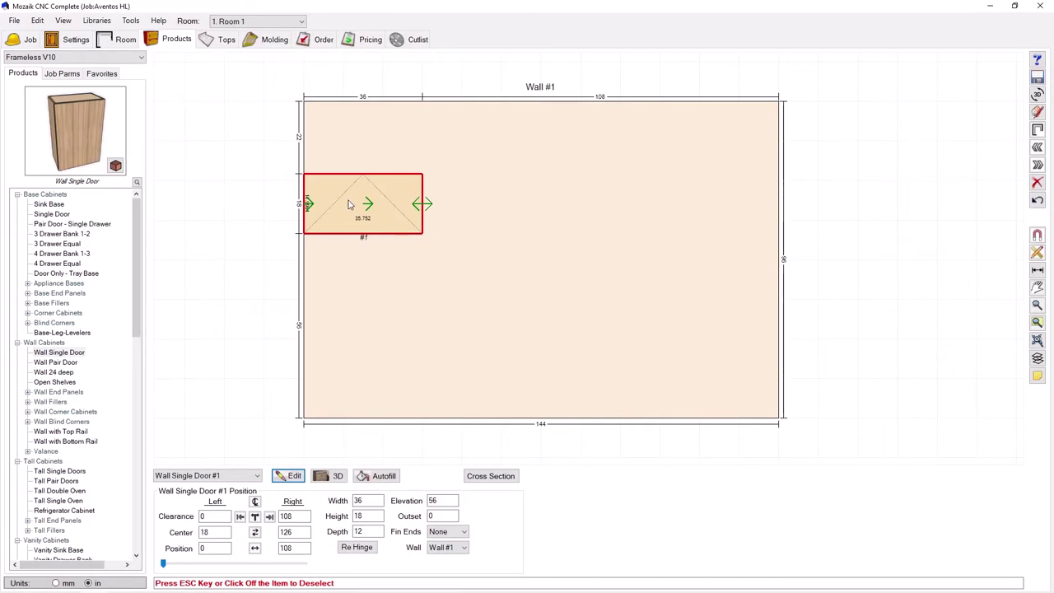
Step: Review the drilling values of No Bore Hinge in the hardware library
left_click(97, 21)
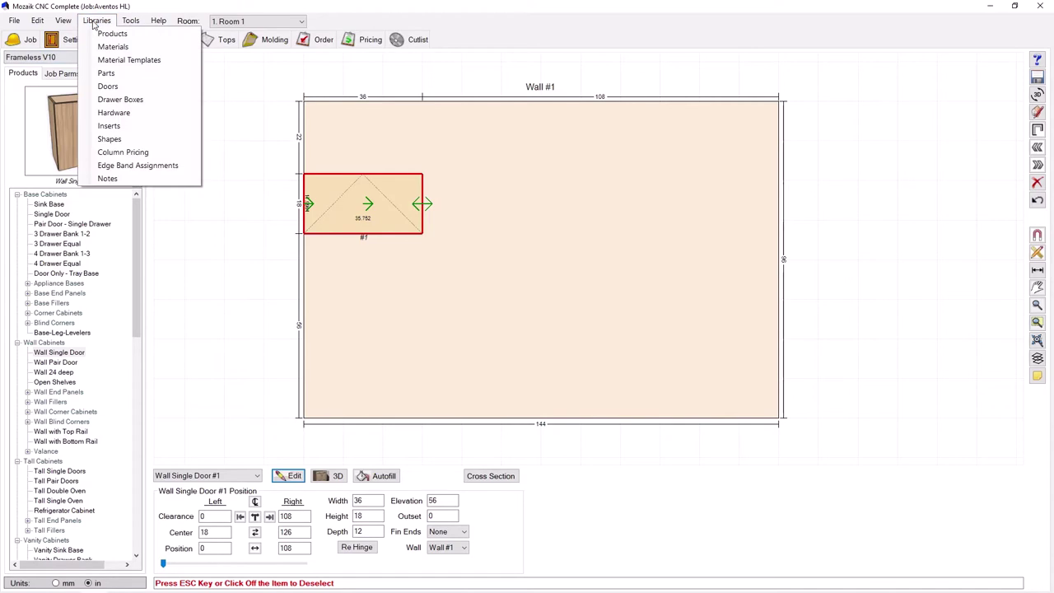
left_click(113, 117)
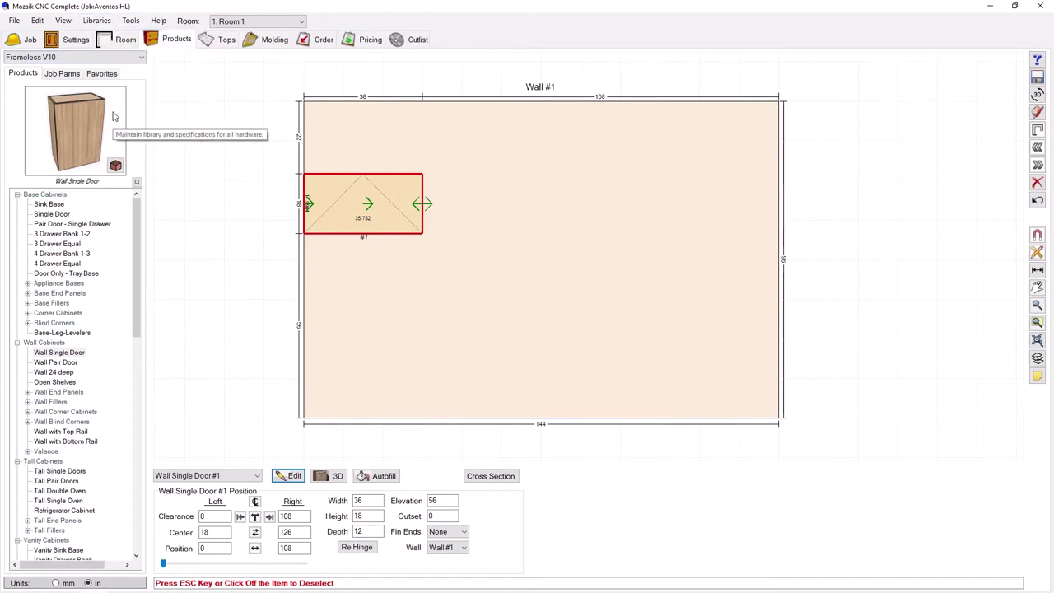
left_click(510, 141)
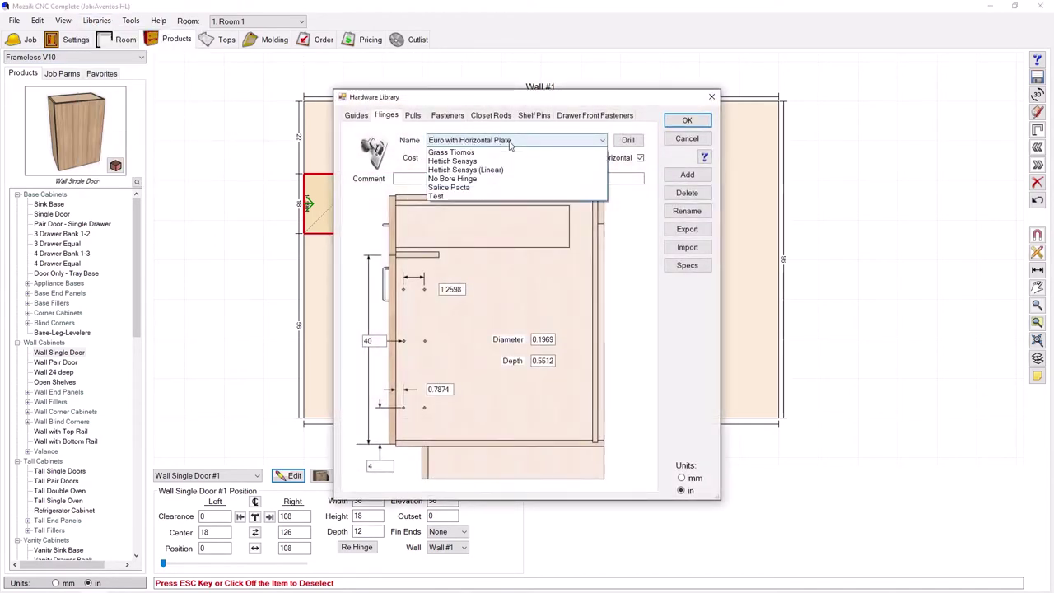
left_click(560, 271)
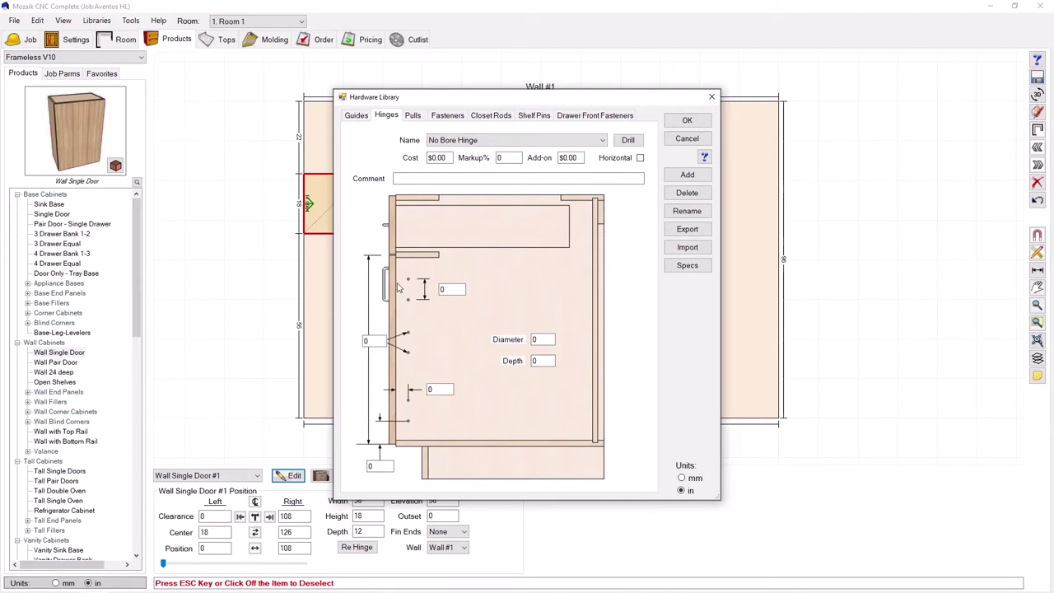
left_click(686, 122)
left_click(634, 141)
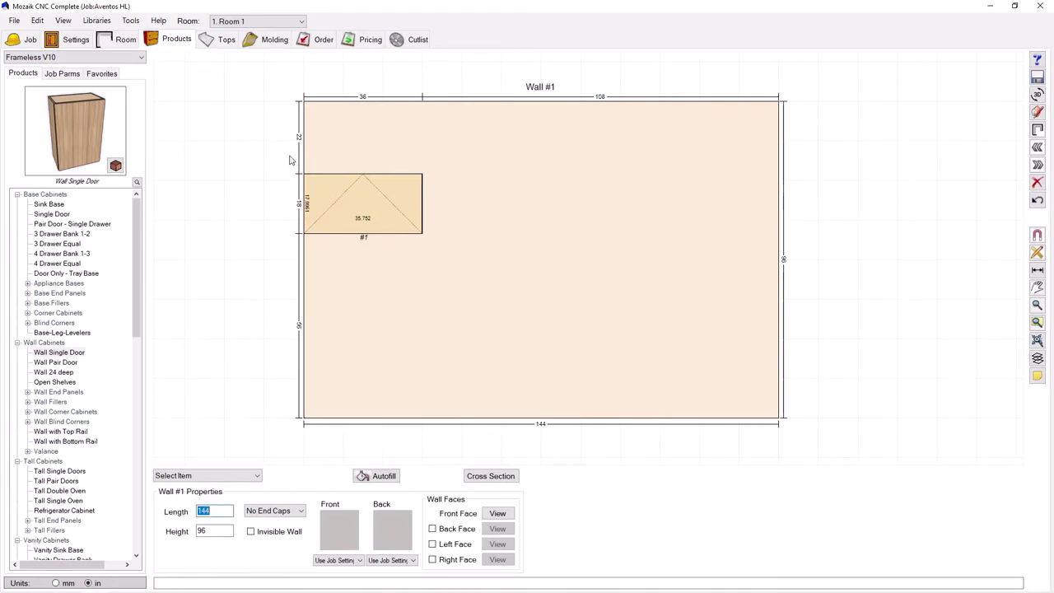
Step: Switch to the AVENTOS HL PDF in Edge and examine the page 3 drilling diagram for the cabinet sides
scroll(288, 155, "up", 1)
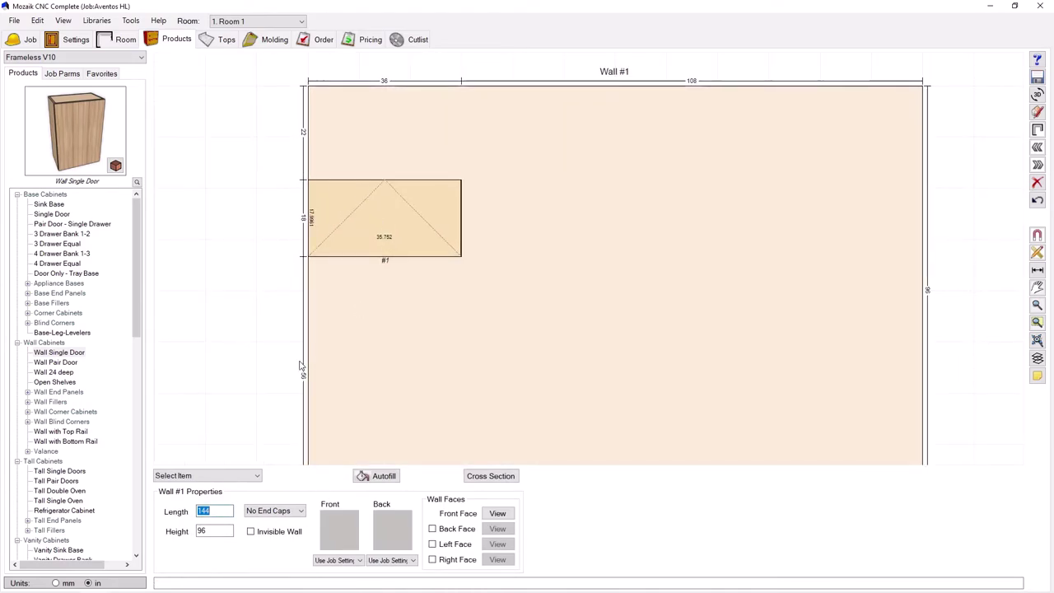
left_click(122, 563)
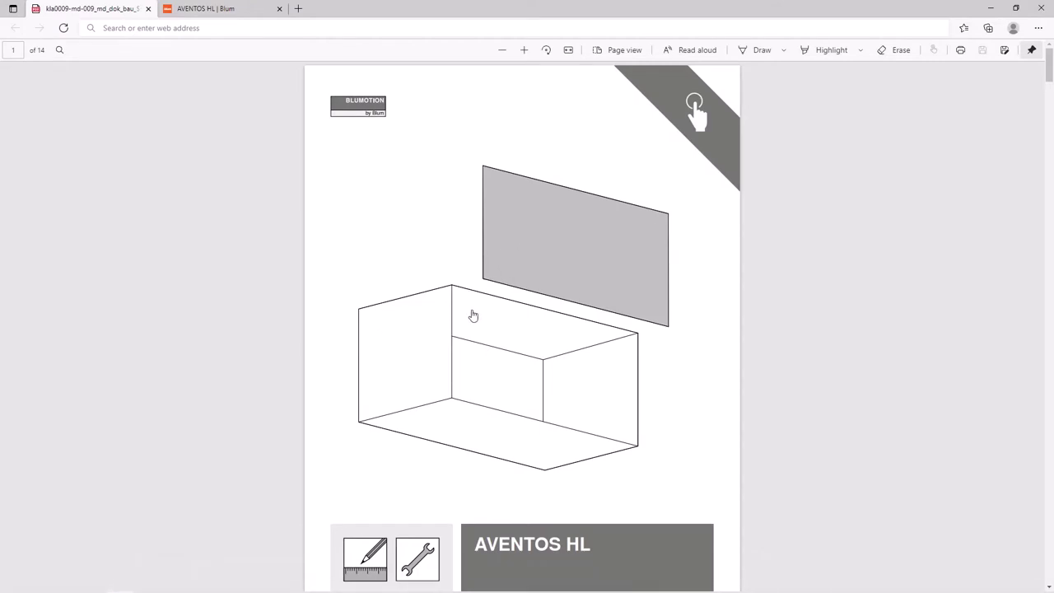
scroll(472, 315, "down", 5)
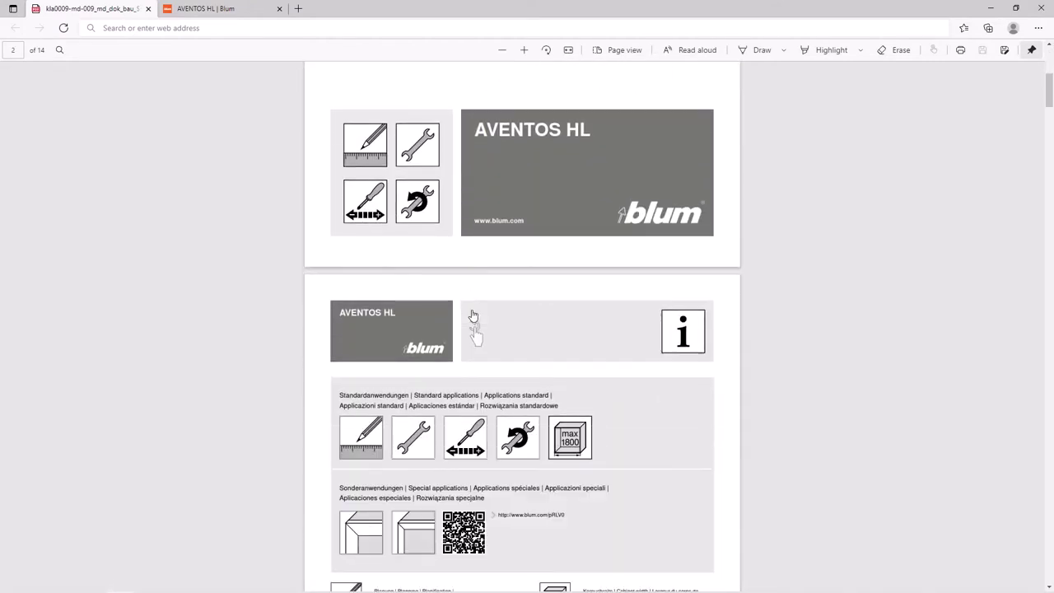
scroll(473, 315, "down", 6)
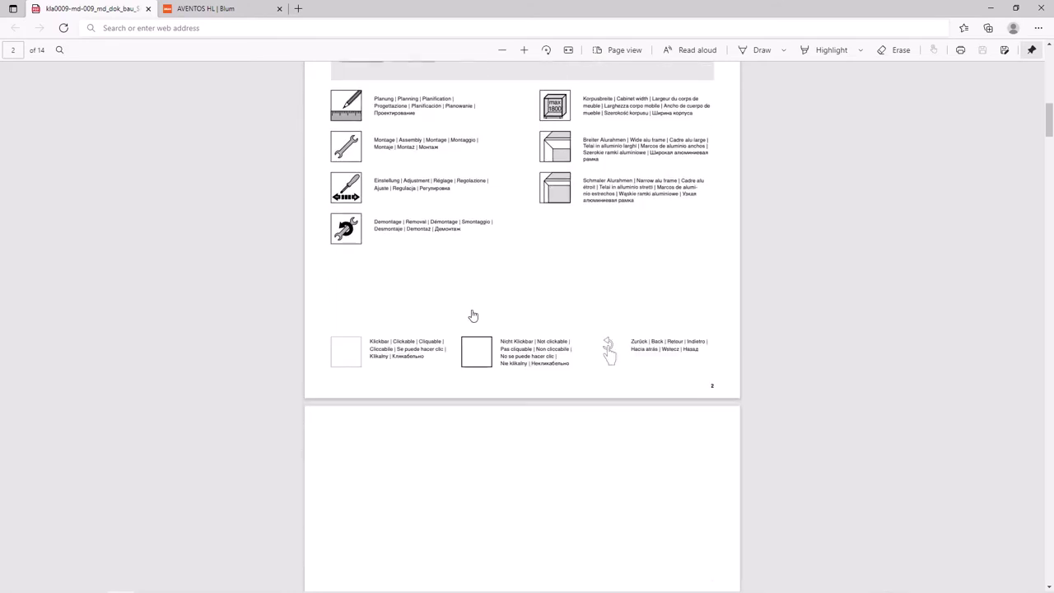
scroll(473, 315, "down", 7)
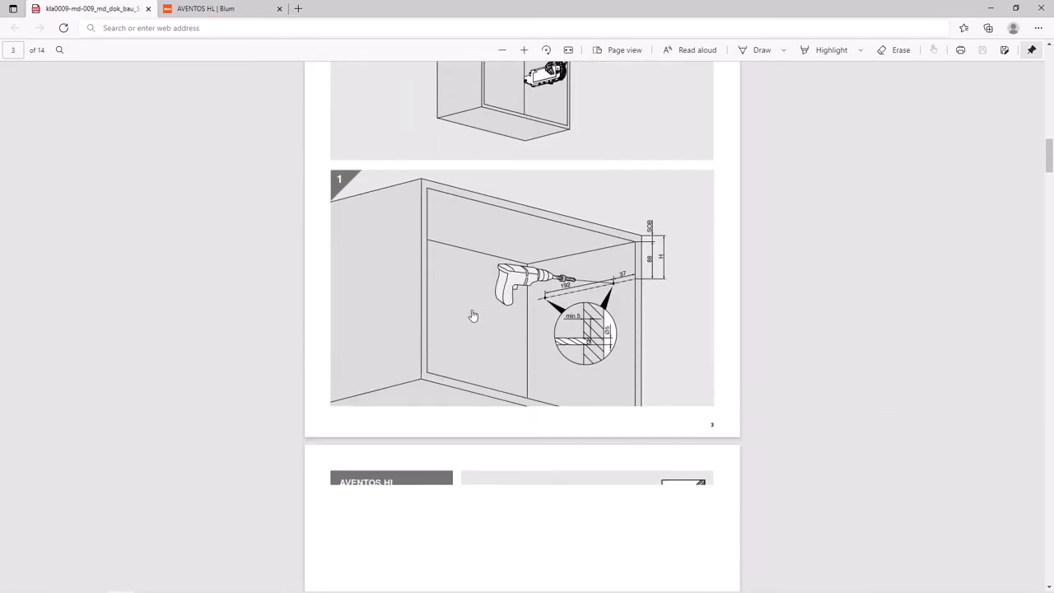
scroll(473, 315, "up", 2)
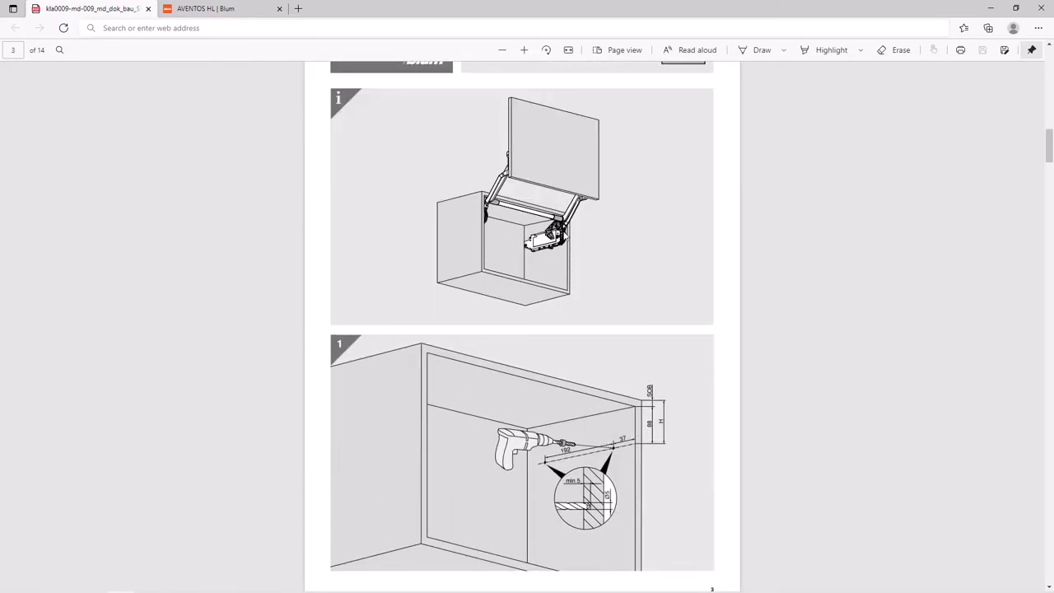
scroll(631, 486, "down", 1)
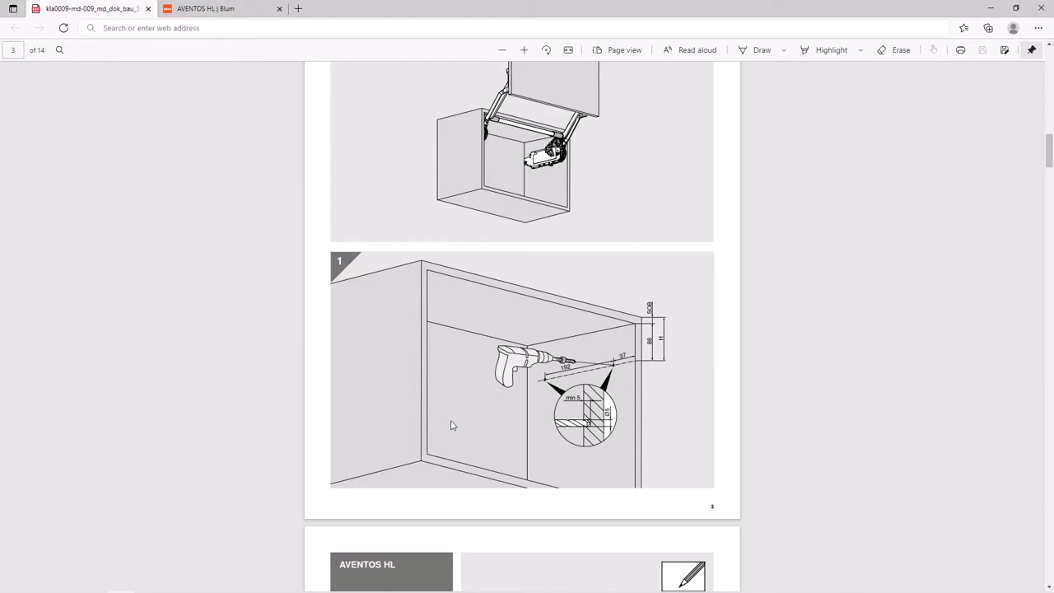
left_click(1001, 8)
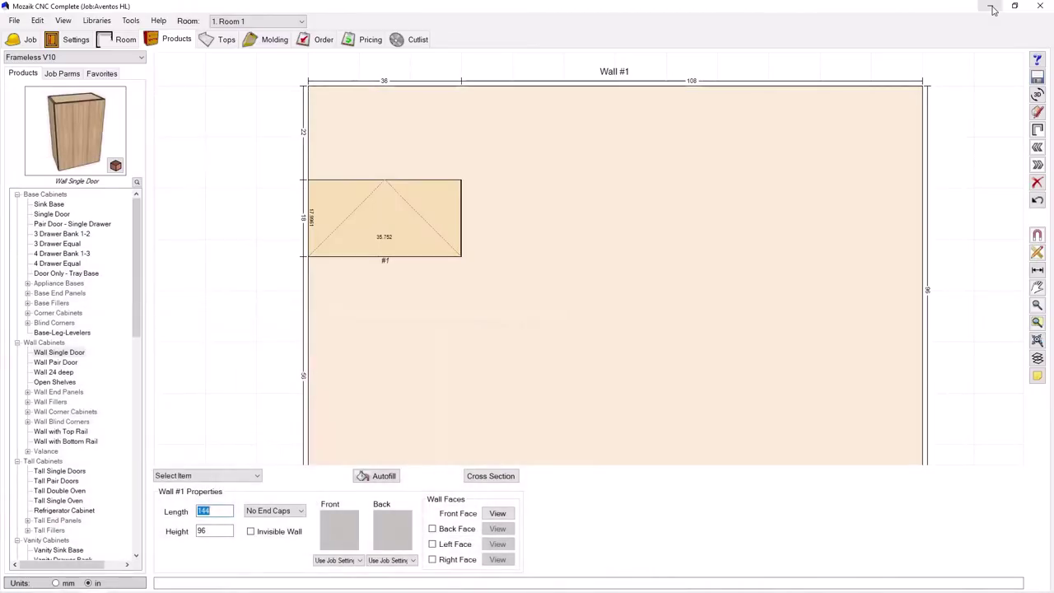
Step: Create a new insert named Aventos HL in the Cabinet Accessories inserts library
left_click(91, 21)
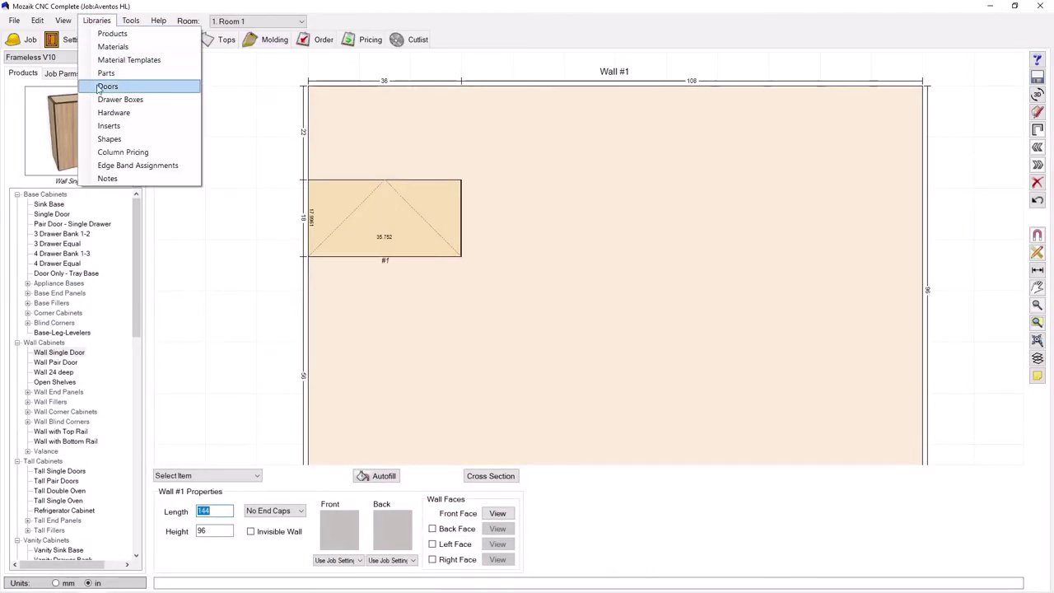
left_click(110, 126)
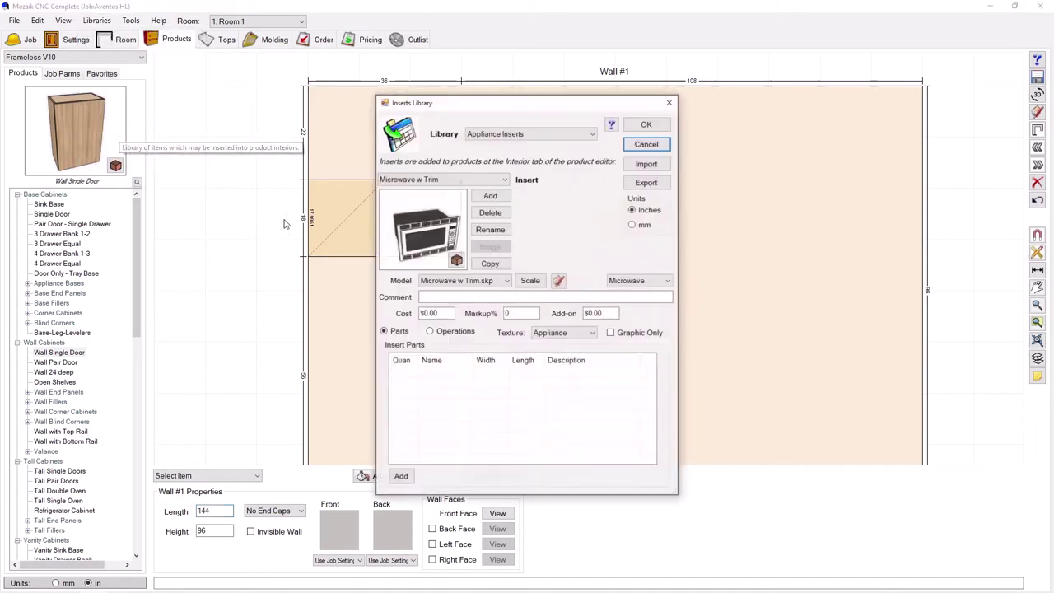
left_click(522, 135)
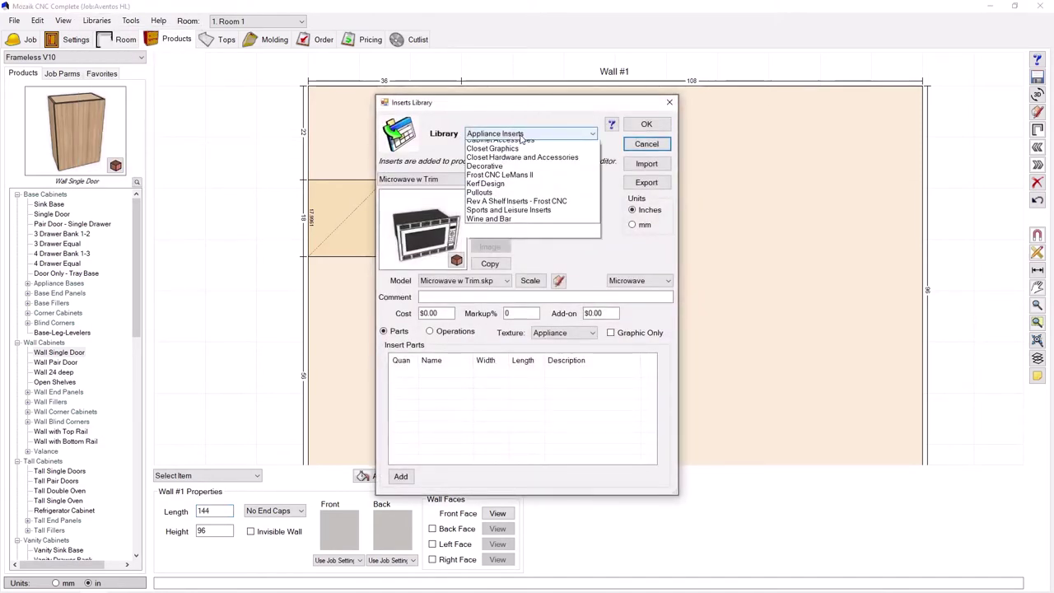
left_click(507, 155)
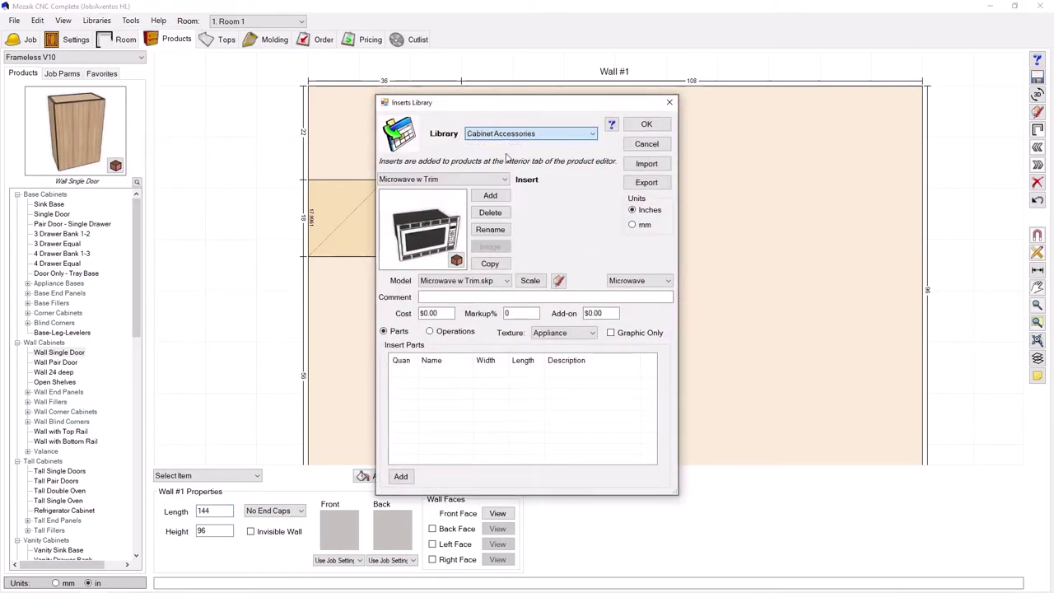
left_click(490, 196)
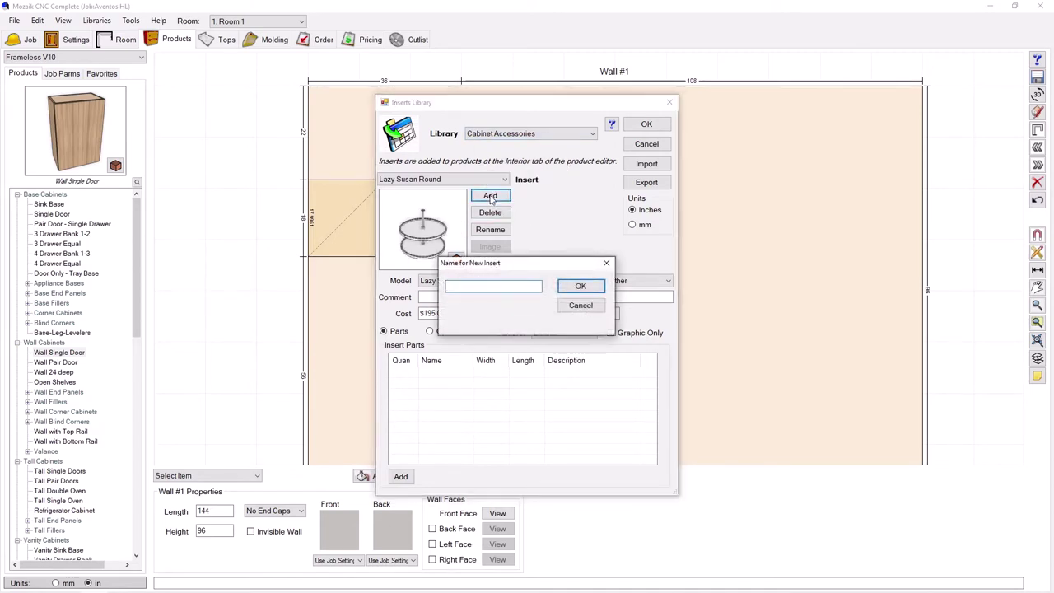
type("Aventos HL")
left_click(581, 286)
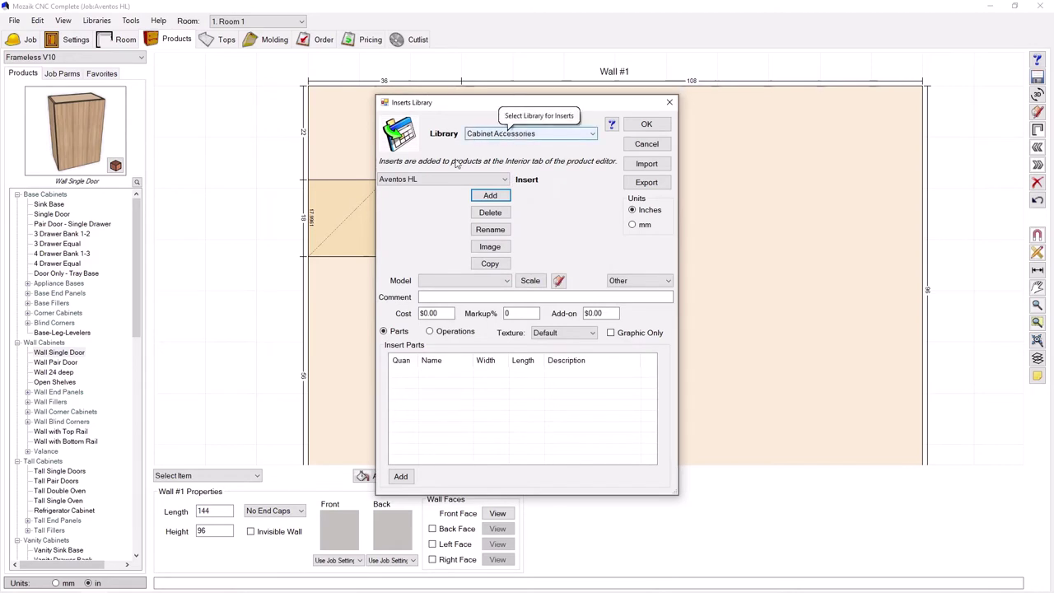
Step: Start a bore hole operation for the Aventos HL insert, with elevation referenced from the top and units in millimetres
left_click(429, 333)
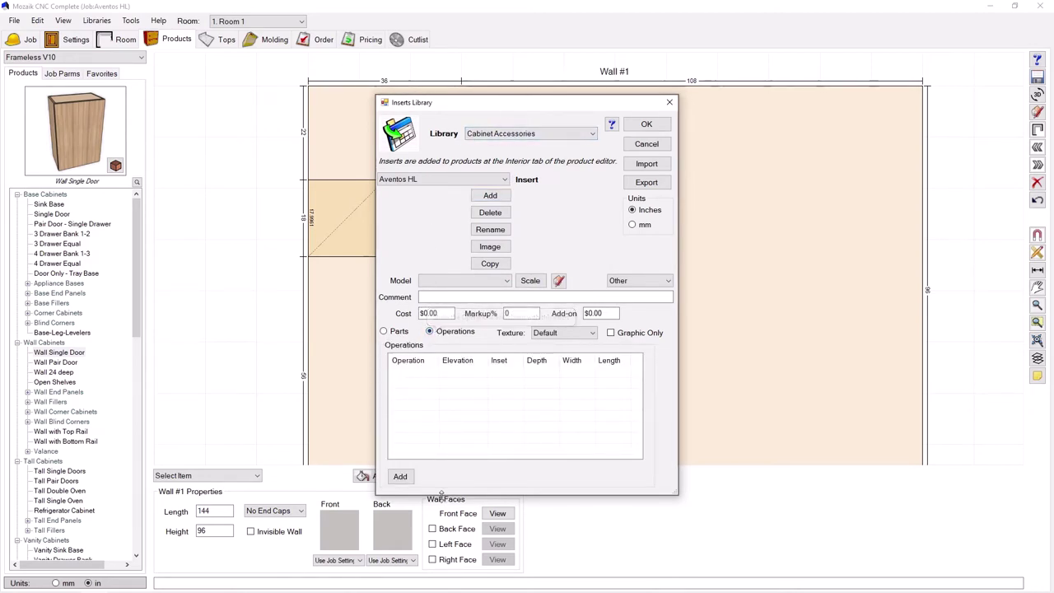
left_click(401, 477)
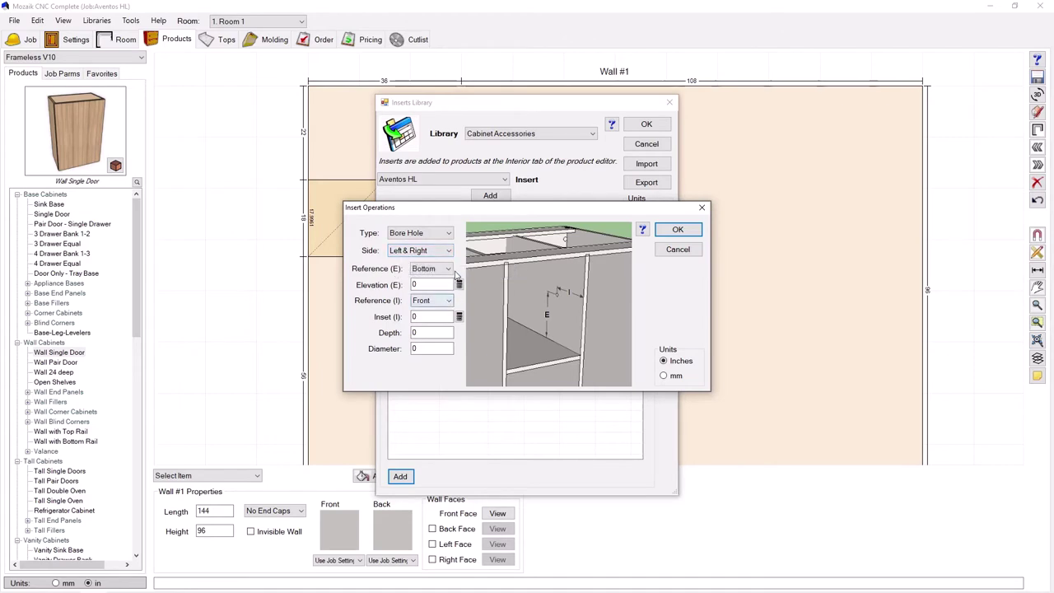
left_click(449, 270)
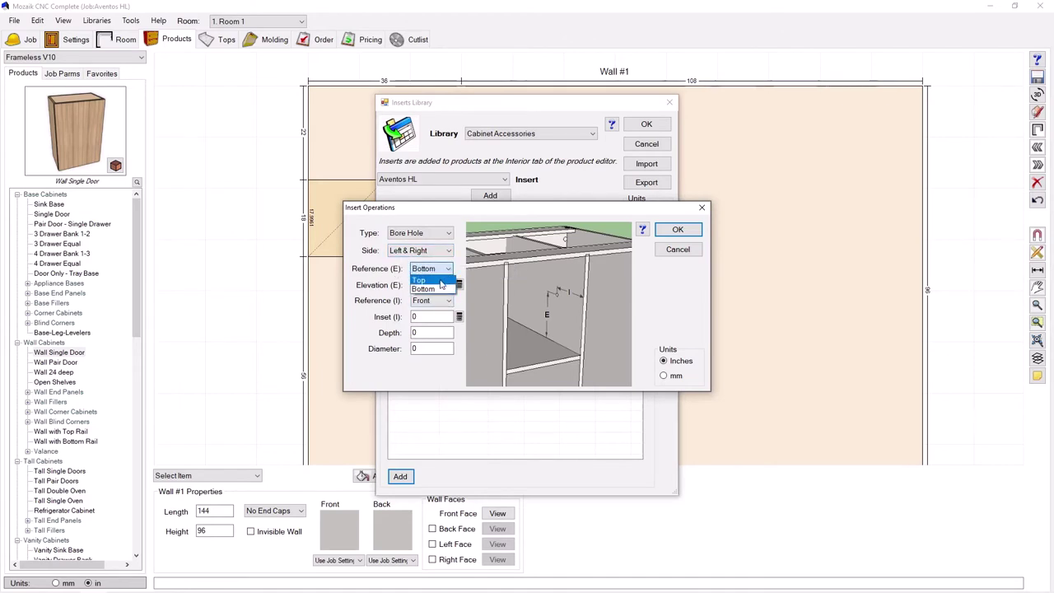
left_click(440, 280)
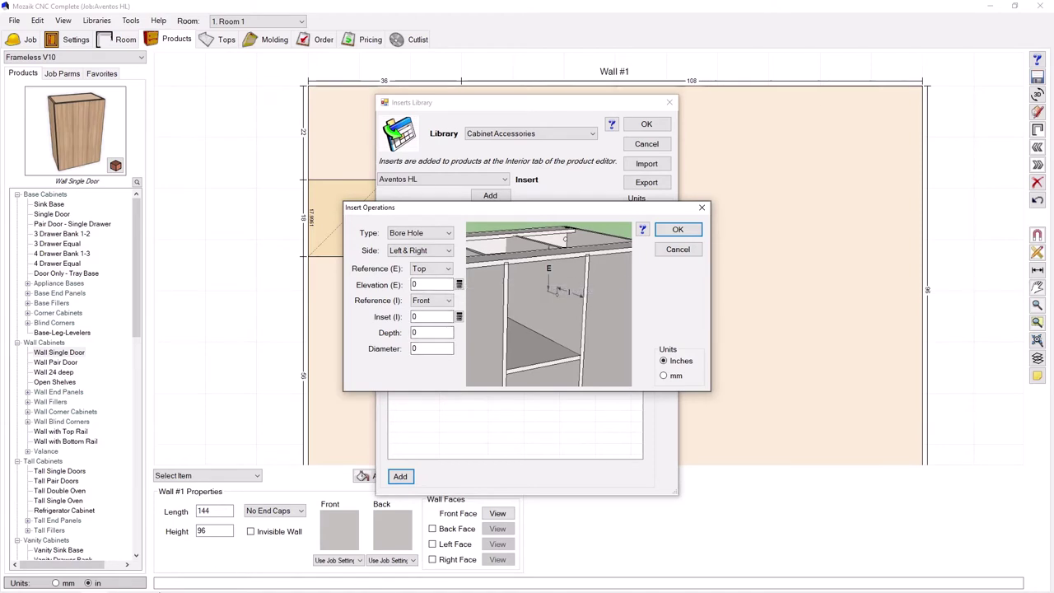
left_click(120, 568)
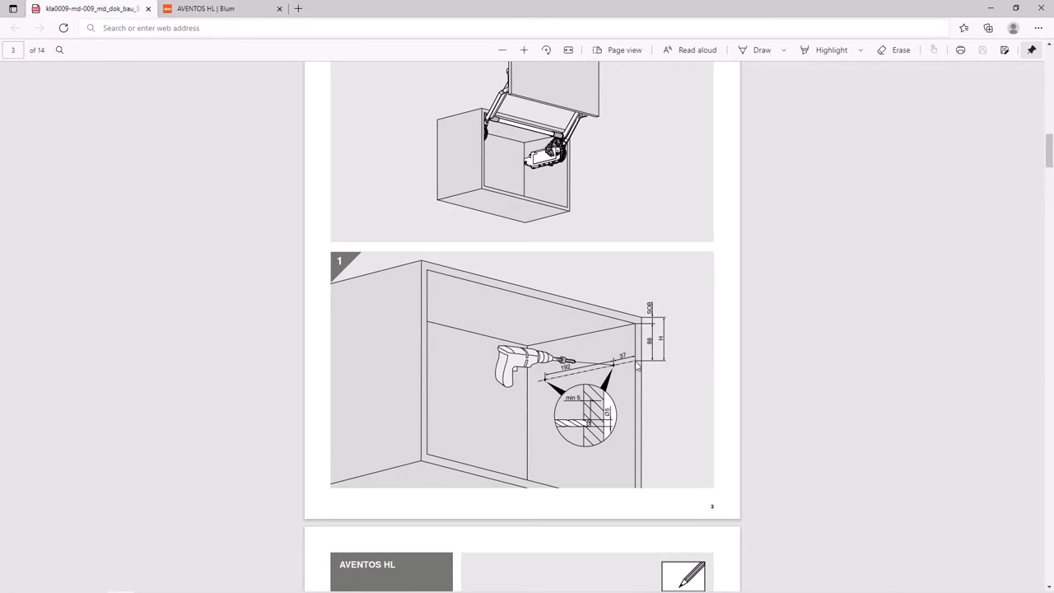
left_click(991, 7)
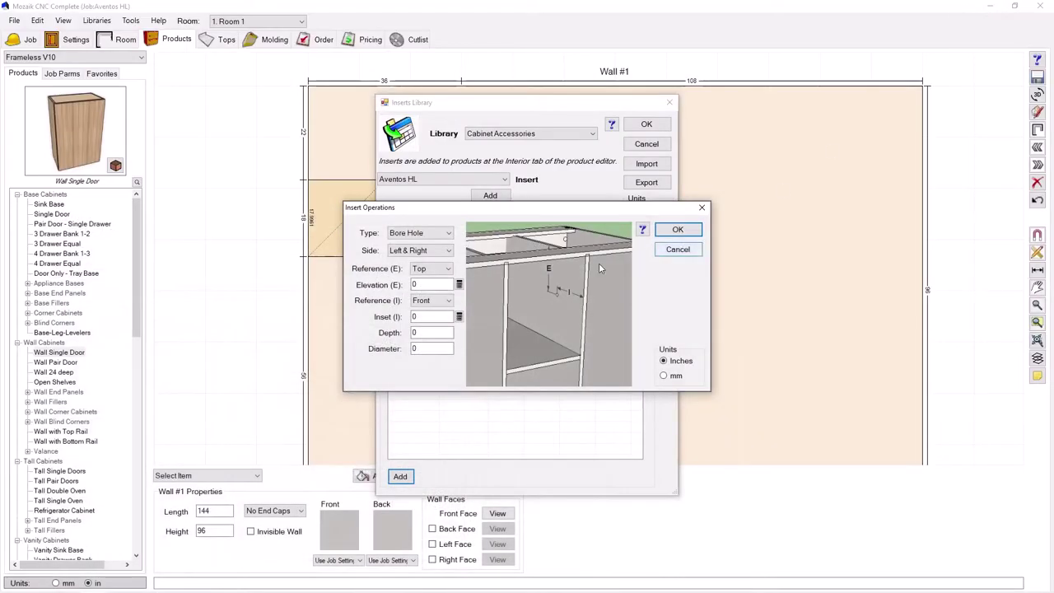
left_click(665, 375)
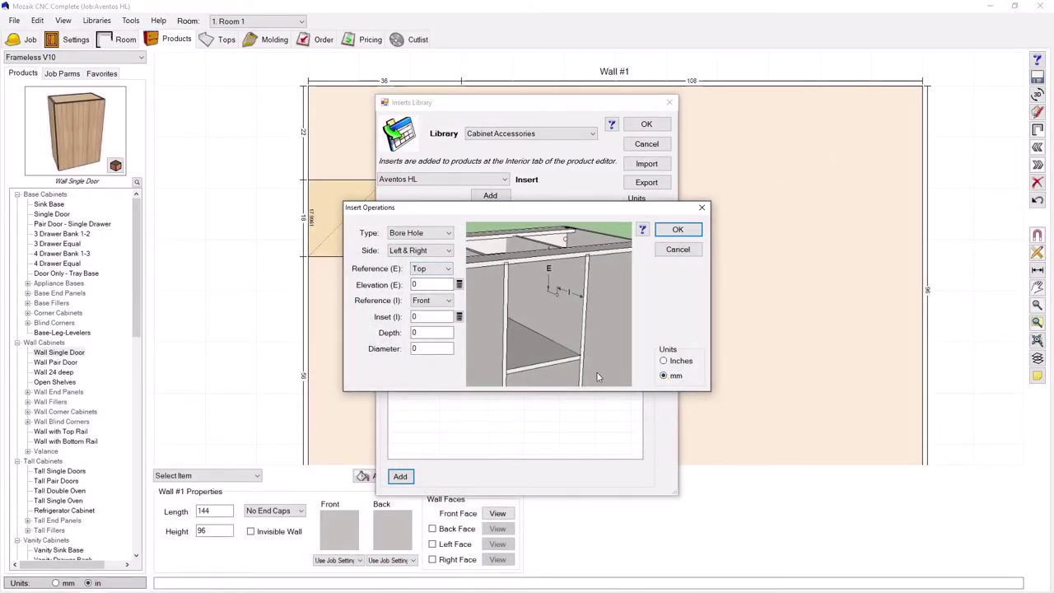
Step: Give the first bore hole an elevation of 88 mm, inset of 37 mm, depth of 7 mm and diameter of 5 mm
left_click(428, 284)
left_click(419, 318)
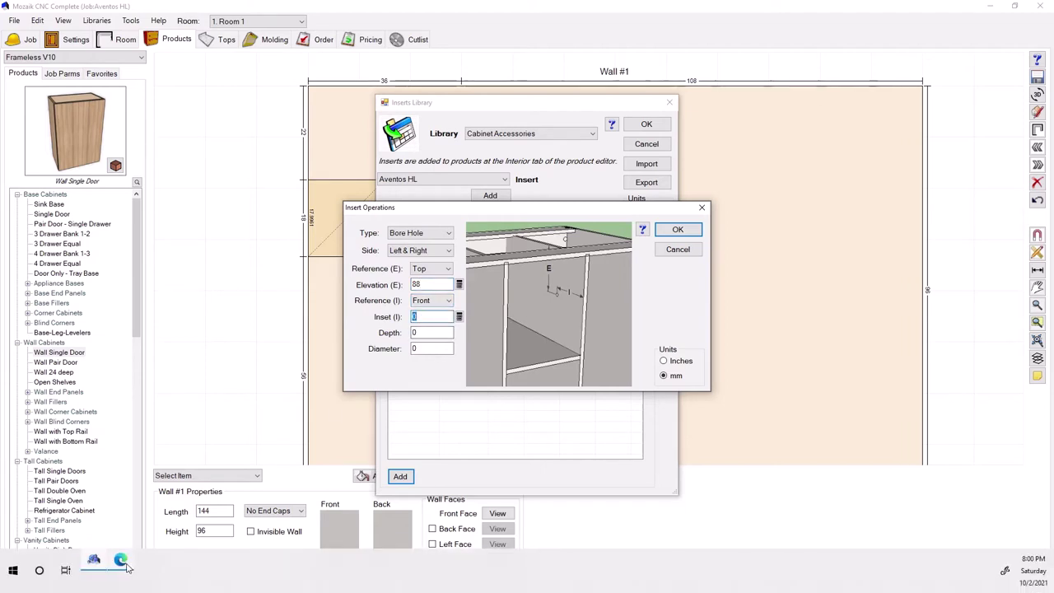
left_click(121, 570)
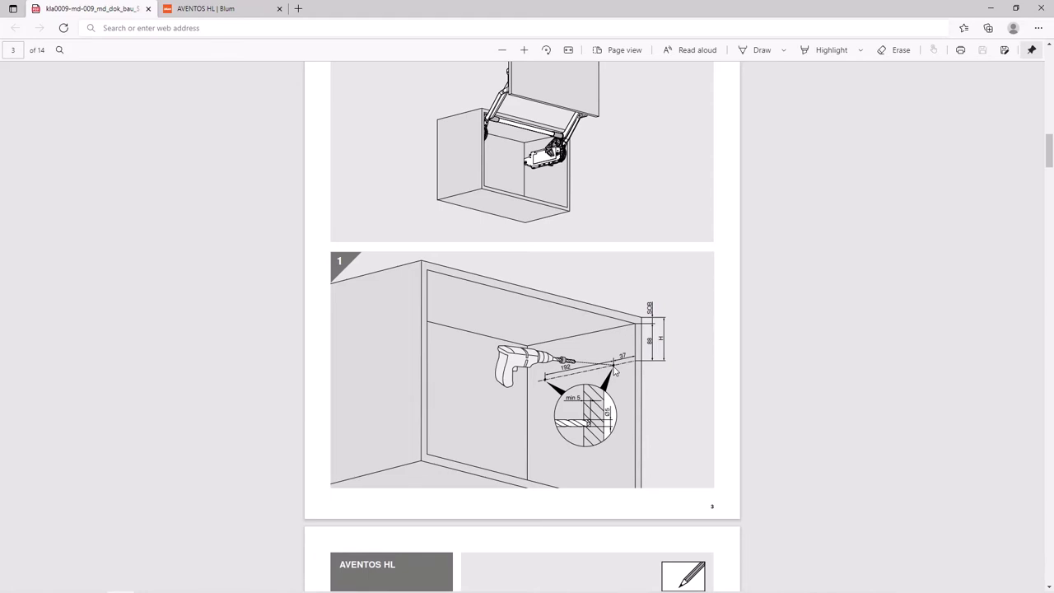
left_click(989, 10)
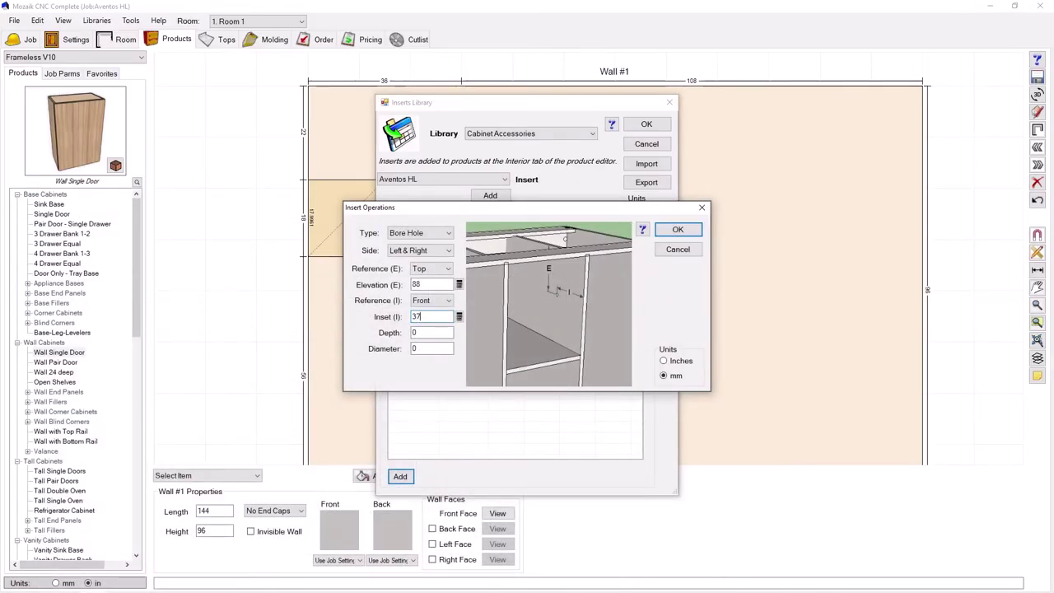
left_click(414, 348)
mouse_move(417, 348)
left_mouse_down()
mouse_move(365, 350)
mouse_move(406, 333)
left_mouse_up()
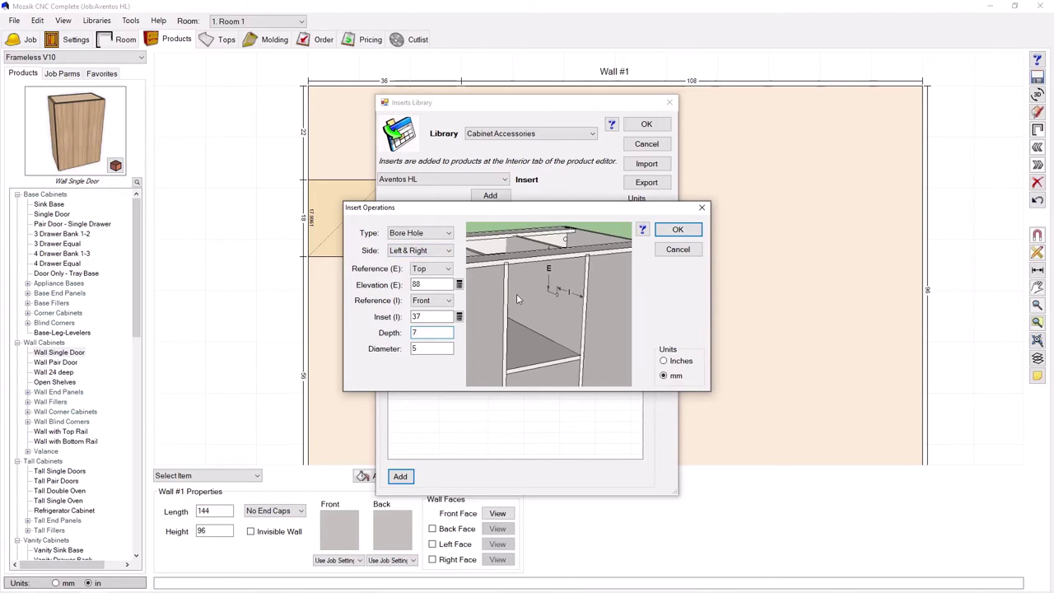
left_click(674, 233)
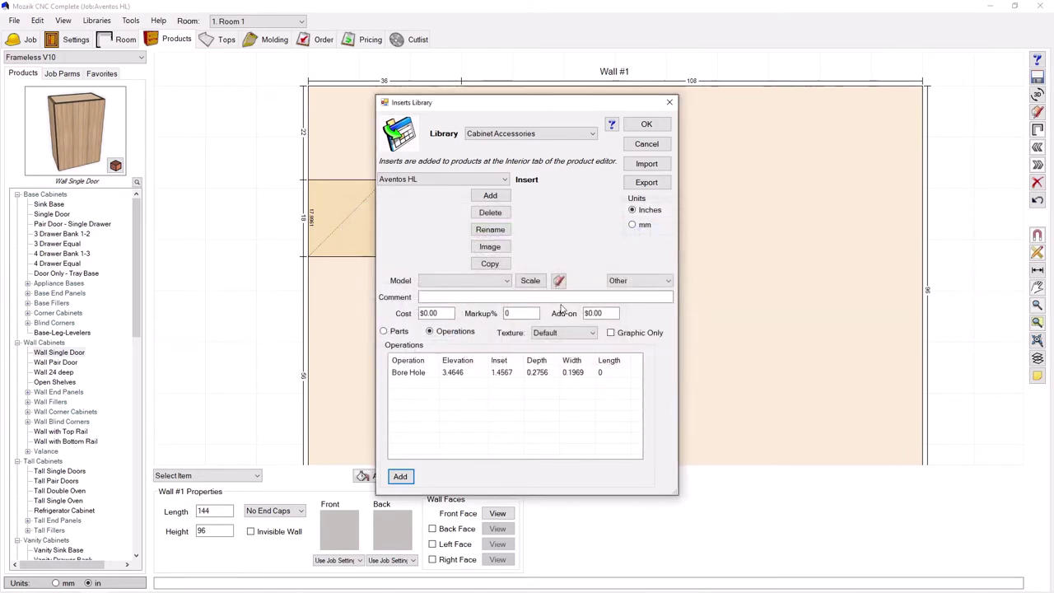
Step: Start a second bore hole operation in millimetres, with its elevation set to 88 mm from the top
left_click(400, 477)
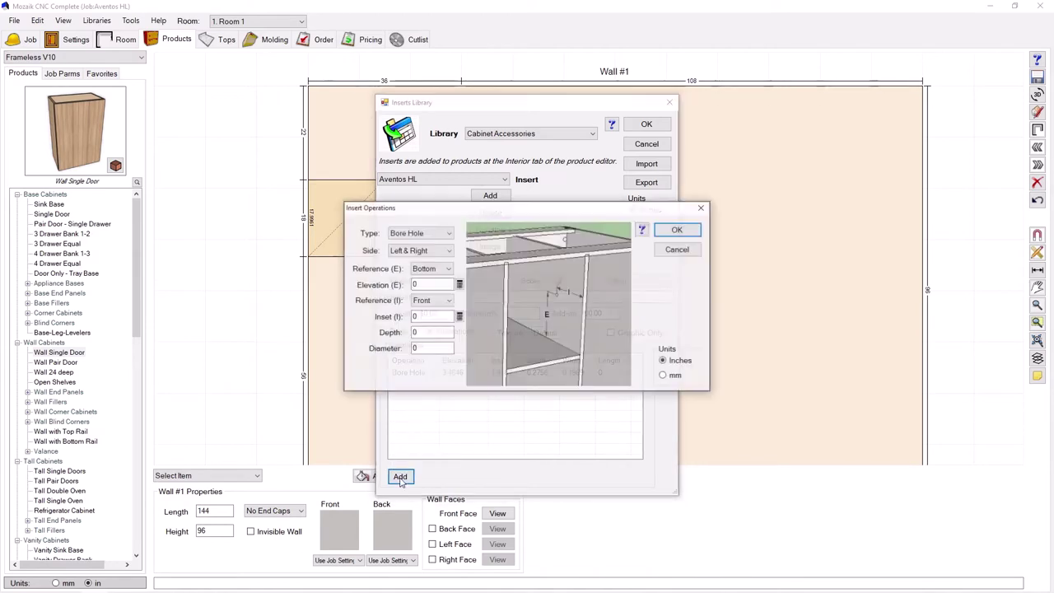
left_click(445, 269)
left_click(446, 280)
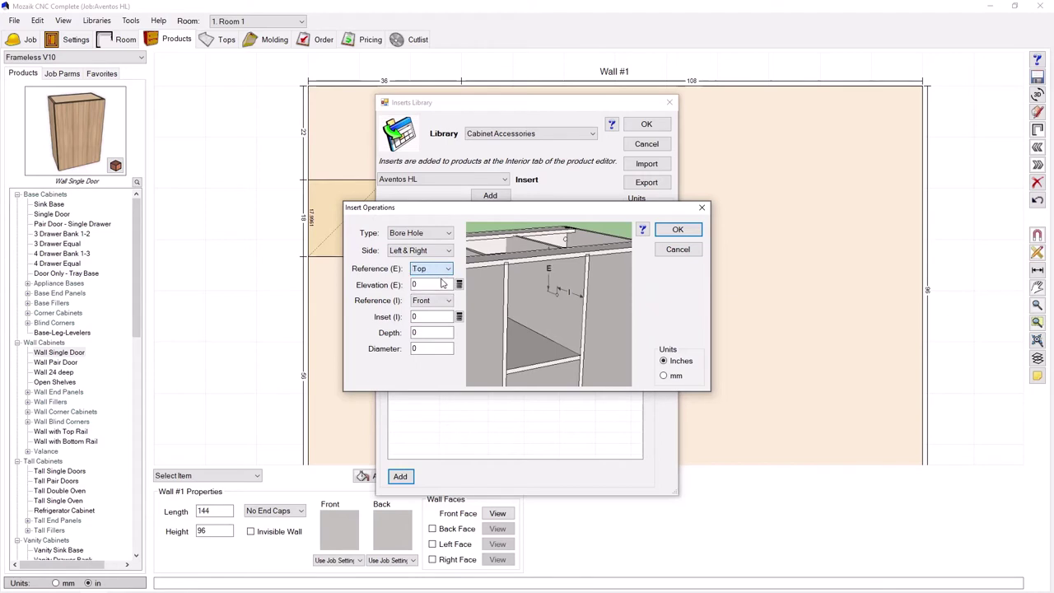
left_click(664, 376)
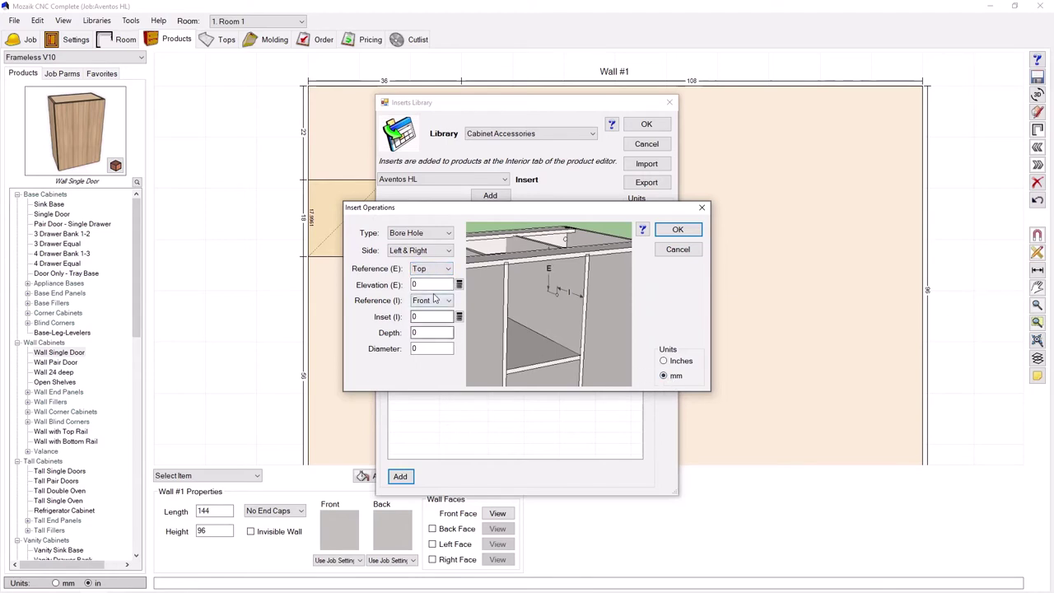
left_click(420, 285)
type("88")
Step: Give the second bore hole an inset of 229 mm, depth of 7 mm and diameter of 5 mm, checking the PDF diagram
left_click(423, 316)
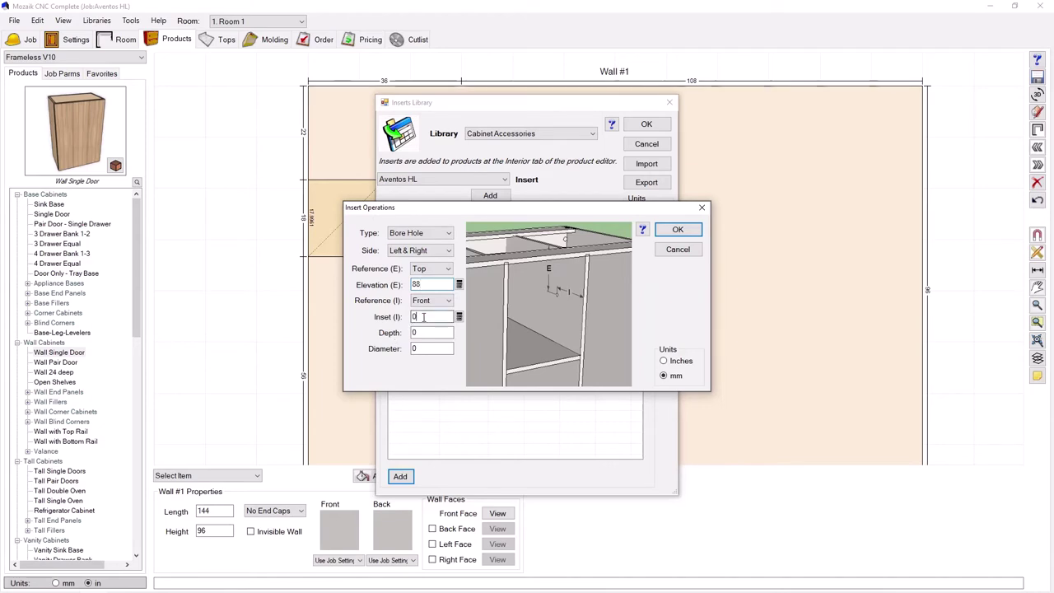
left_click(120, 560)
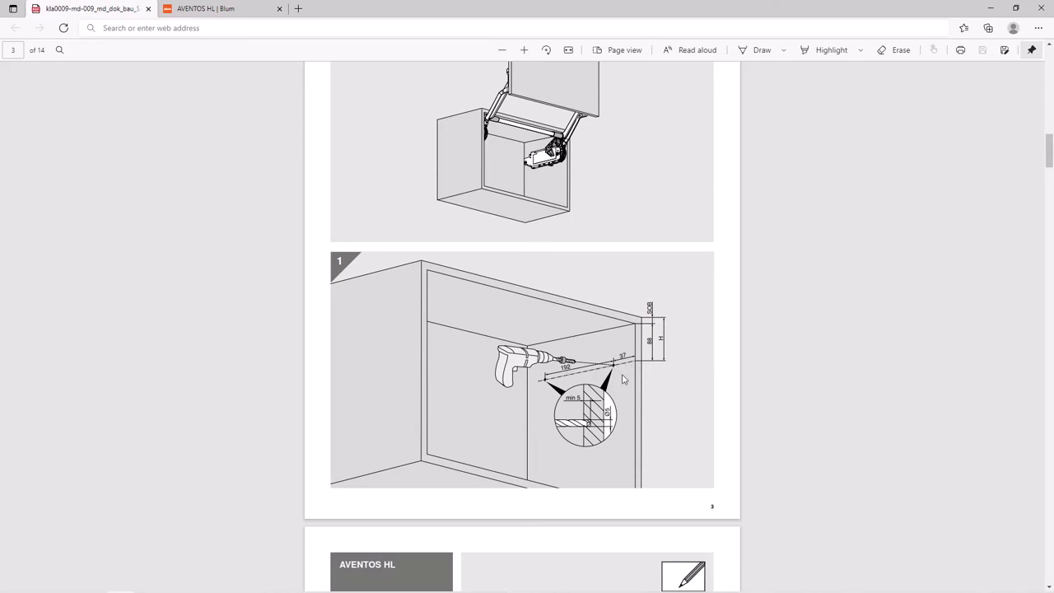
left_click(991, 8)
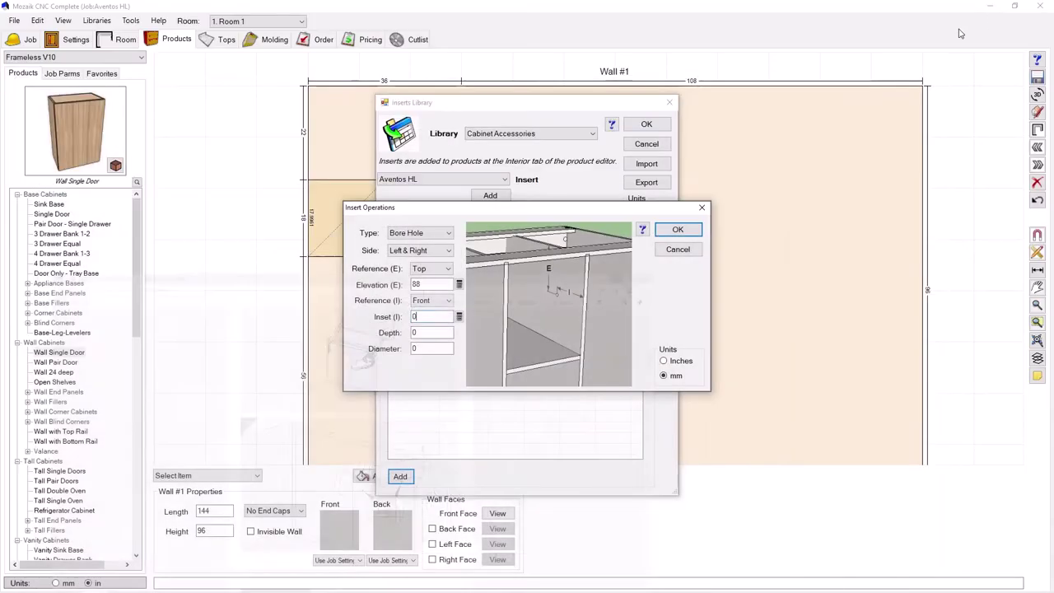
left_click_drag(420, 318, 382, 317)
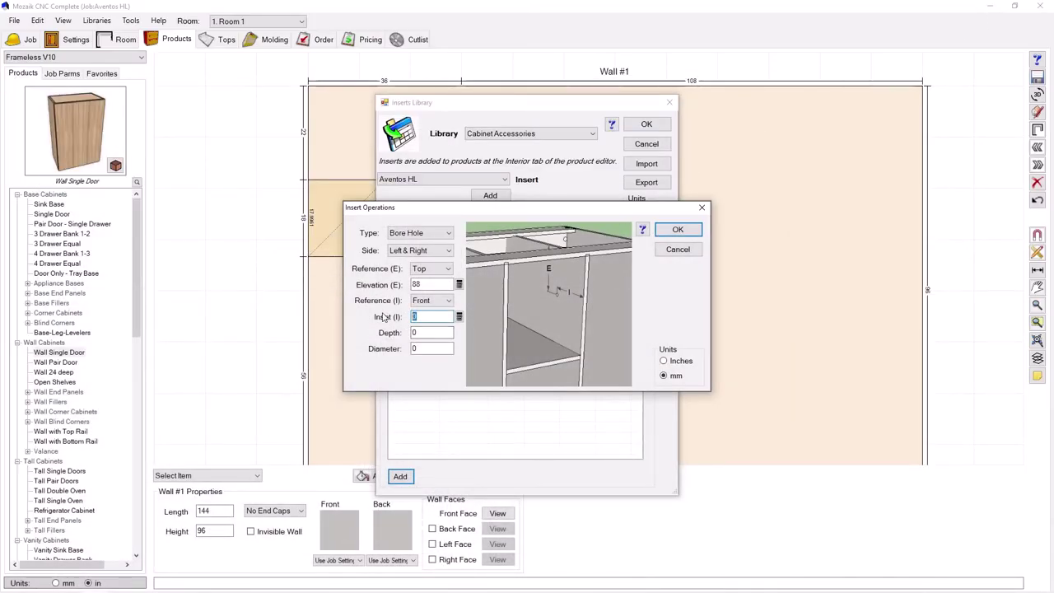
type("229")
left_click_drag(426, 352, 398, 357)
left_click_drag(445, 333, 405, 335)
type("7")
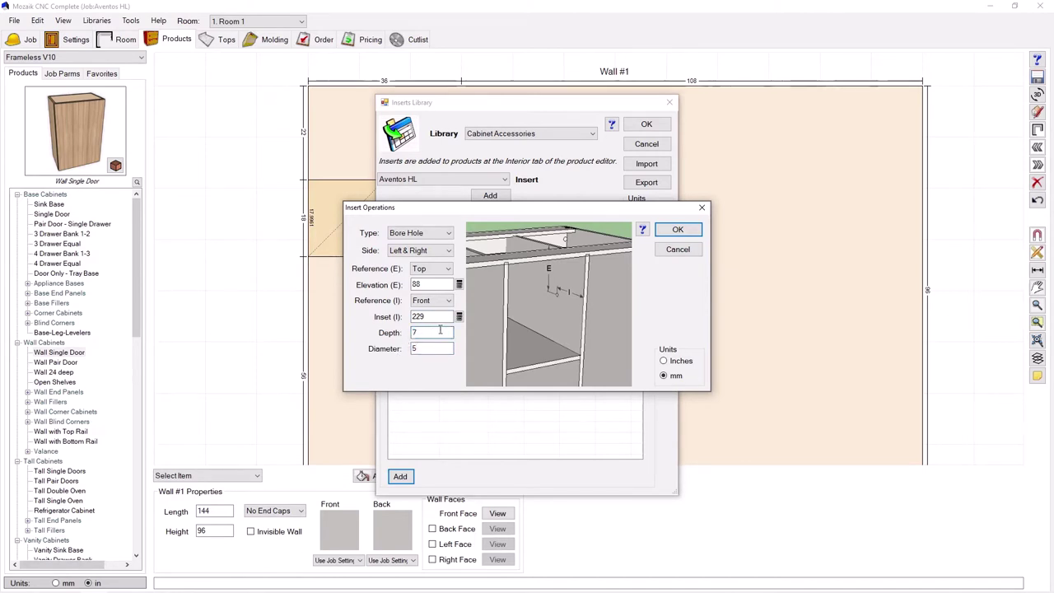
left_click(678, 230)
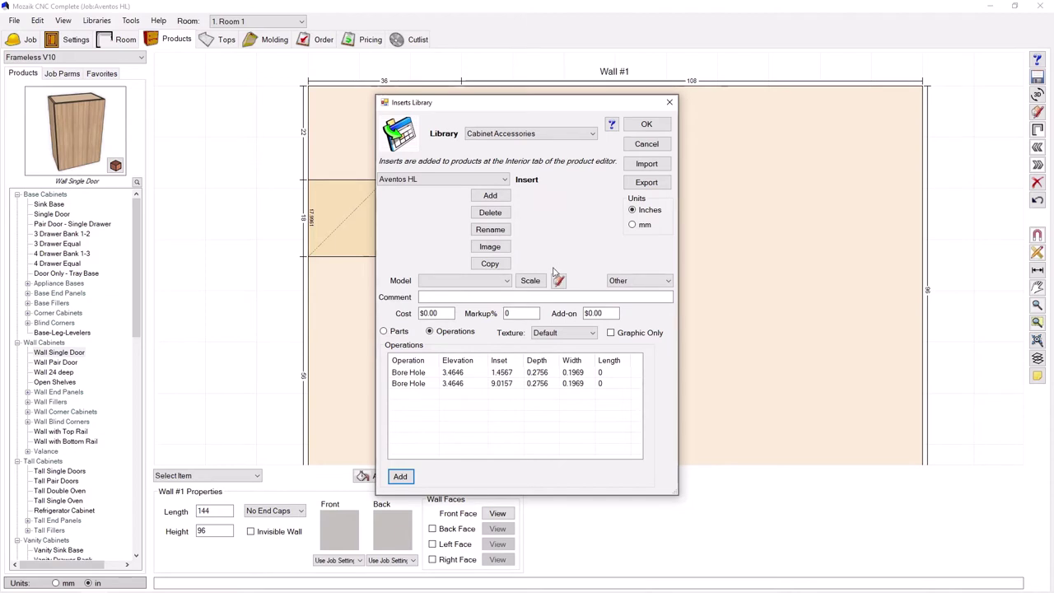
Step: Save the Aventos HL insert with its two bore holes and open the wall cabinet on Wall #1 for editing
left_click(647, 125)
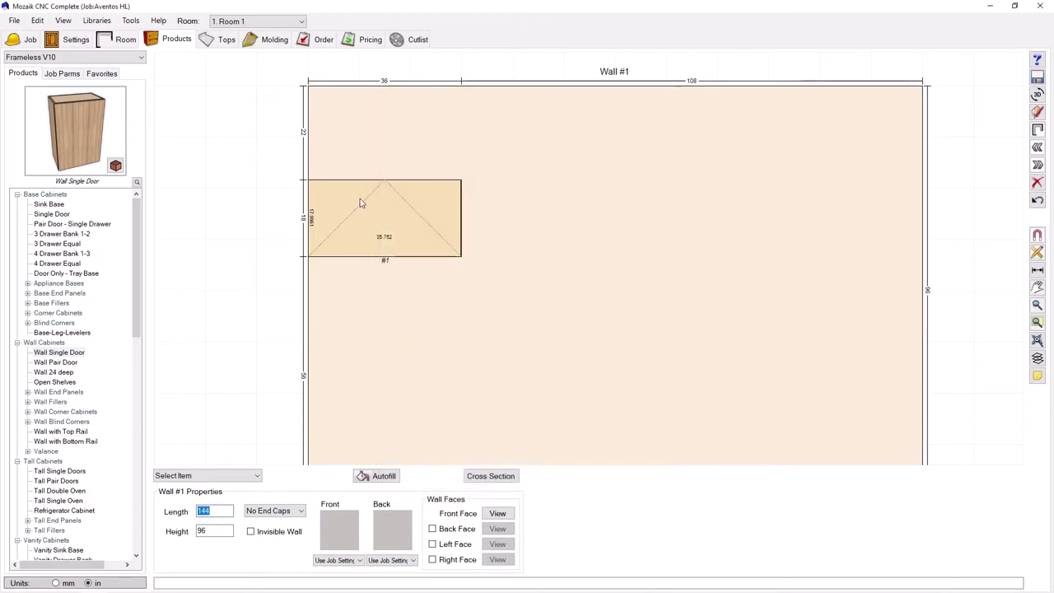
left_click(343, 224)
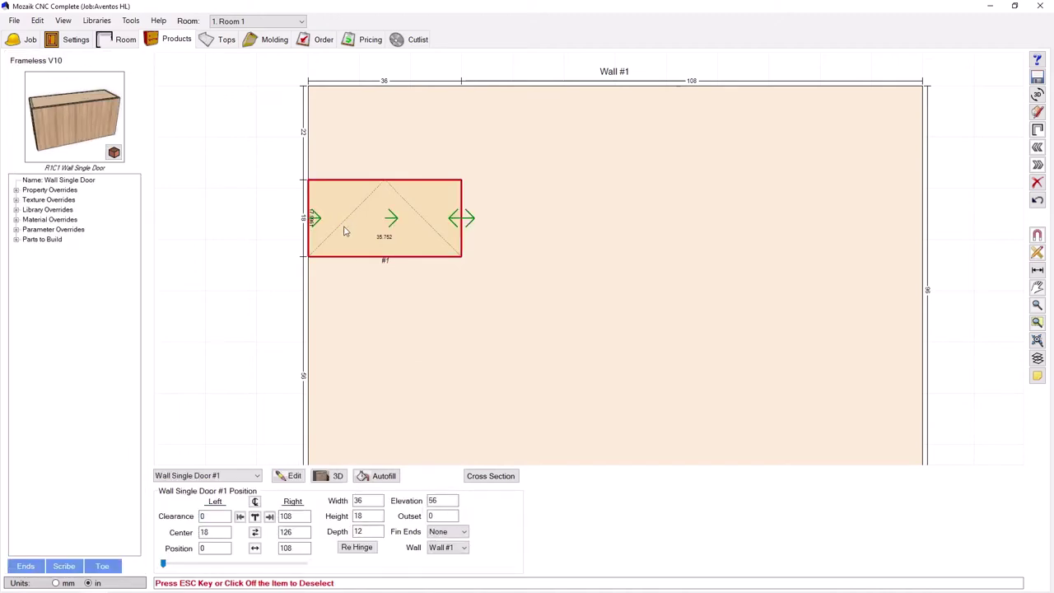
left_click(290, 476)
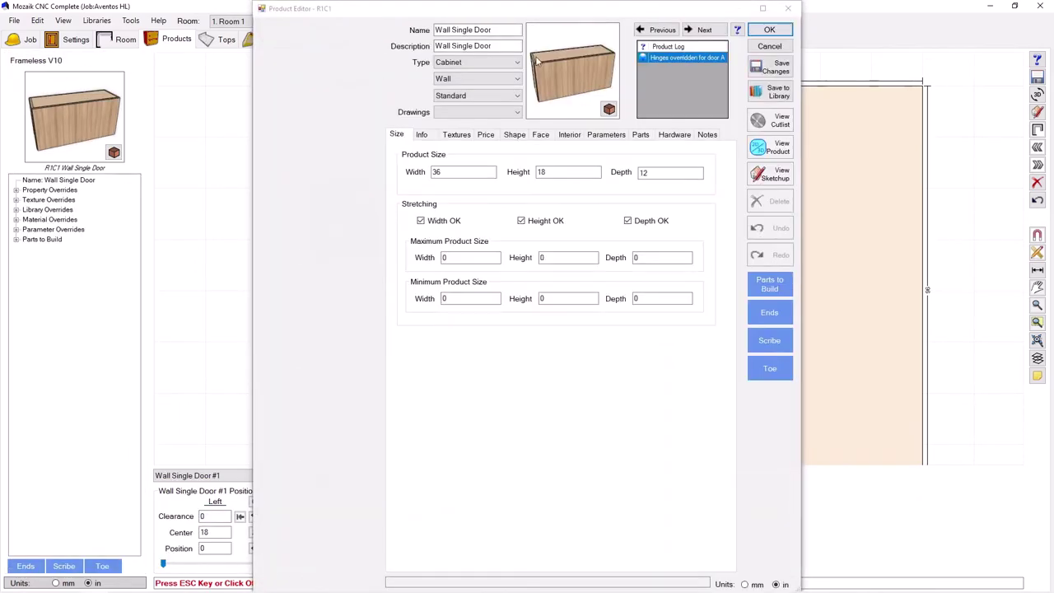
Step: Show the cabinet in the 3D product viewer beside the product editor, turned so that its interior can be seen
left_click_drag(524, 10, 276, 10)
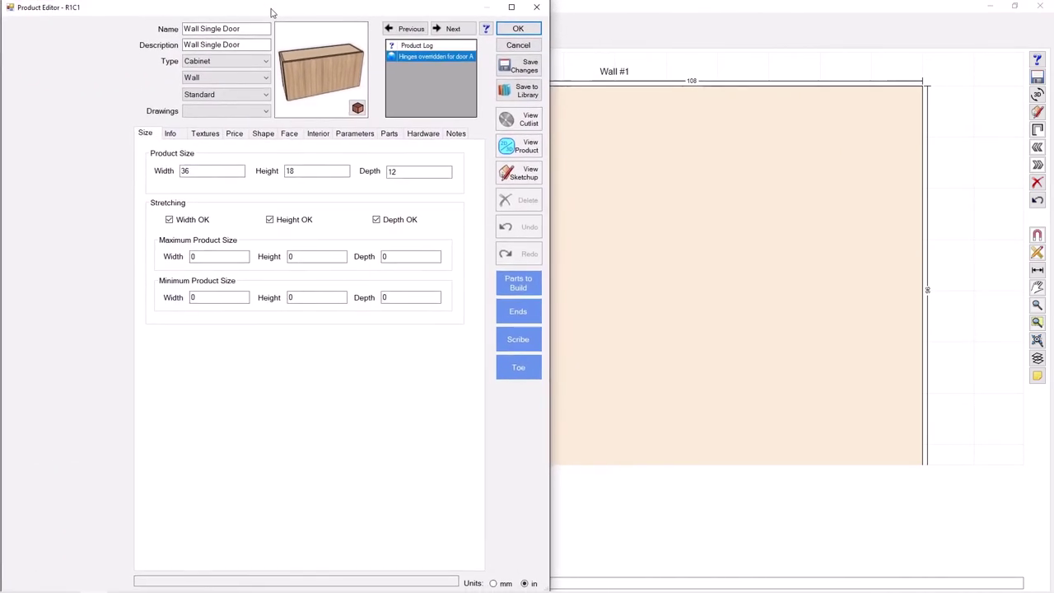
left_click(519, 147)
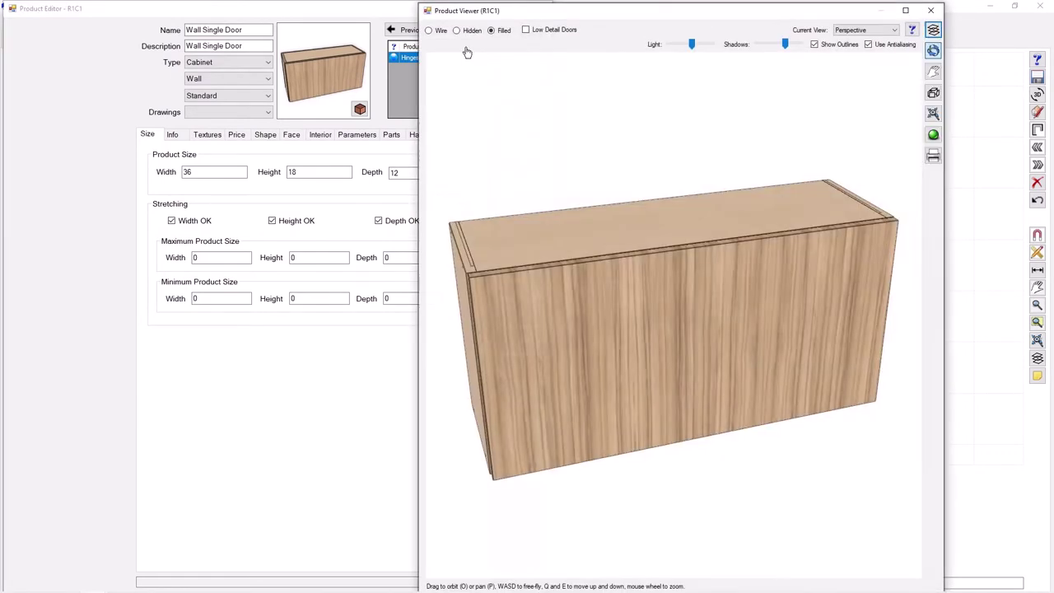
left_click_drag(474, 14, 582, 13)
left_click_drag(620, 377, 599, 401)
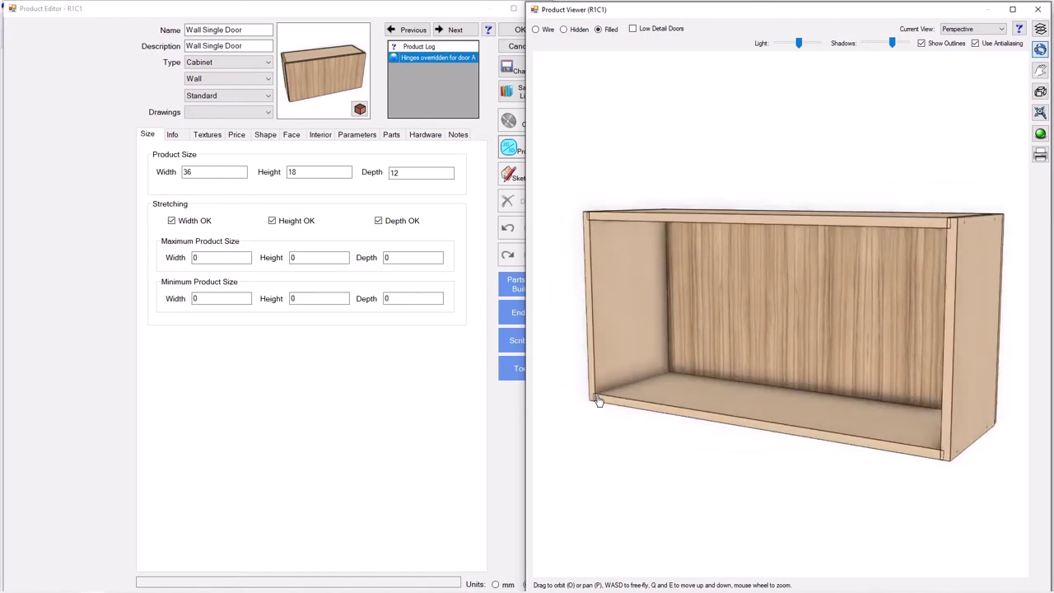
Step: Place the Aventos HL insert from the Cabinet Accessories library into the cabinet's interior opening
left_click(320, 134)
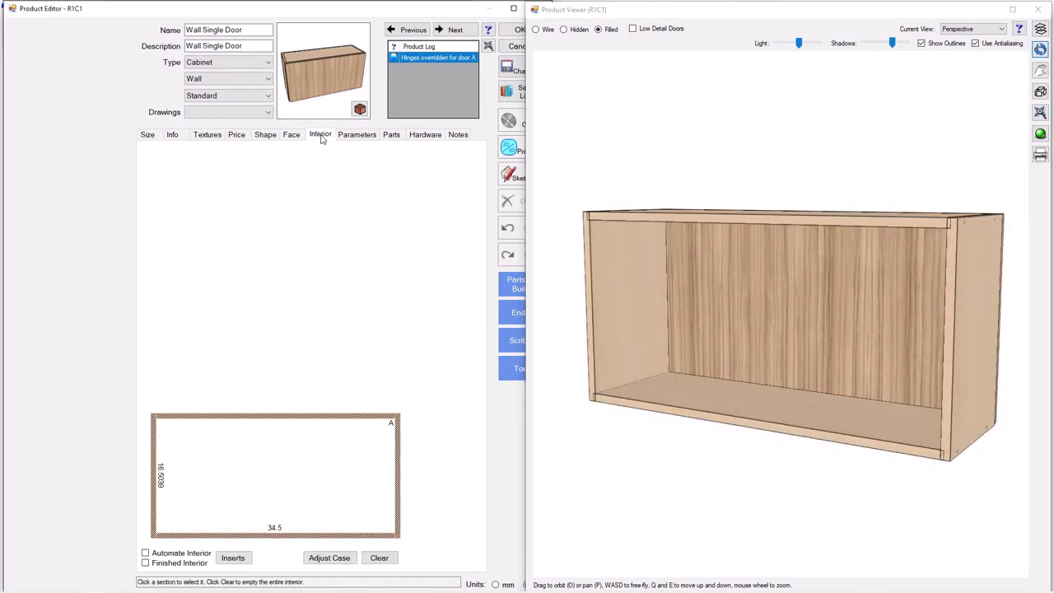
left_click(234, 558)
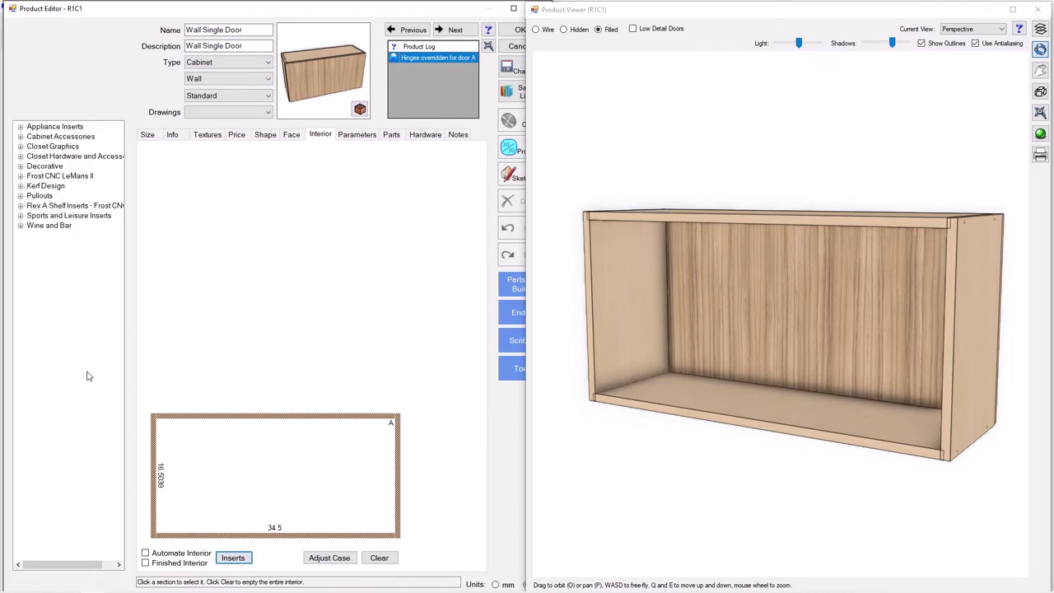
left_click(20, 137)
left_click(54, 147)
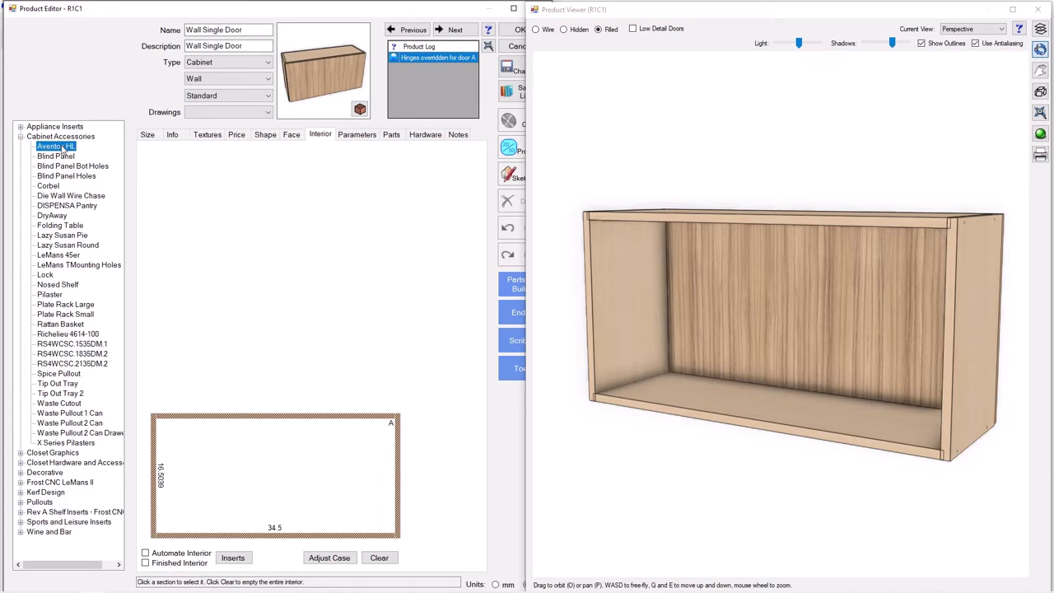
left_click_drag(60, 148, 277, 484)
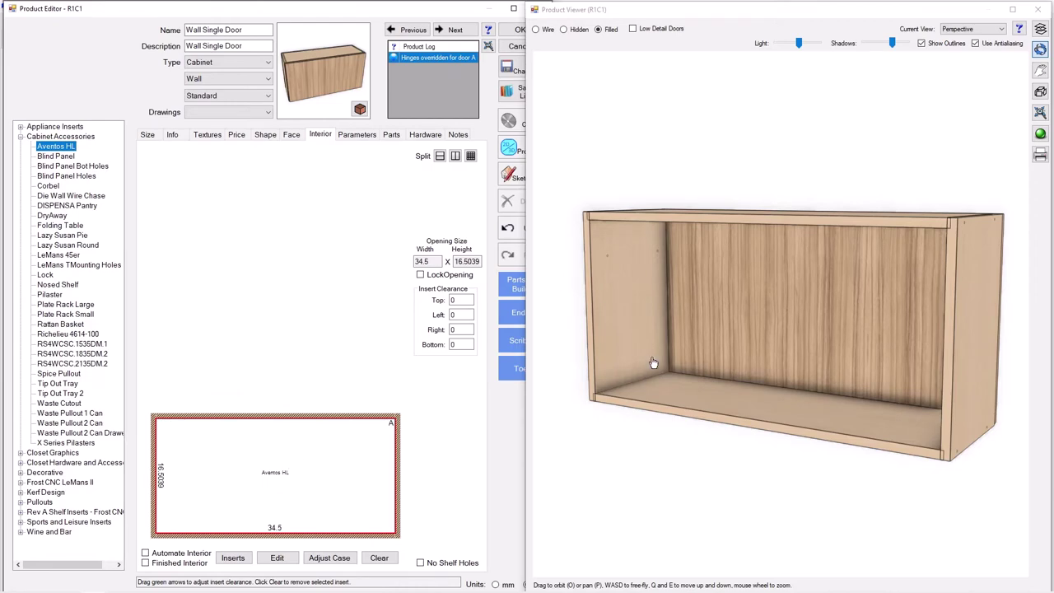
Step: Examine the insert's bore holes on both inner cabinet sides in the 3D view
left_click_drag(654, 362, 671, 379)
scroll(636, 300, "up", 1)
scroll(634, 262, "up", 1)
scroll(638, 385, "up", 2)
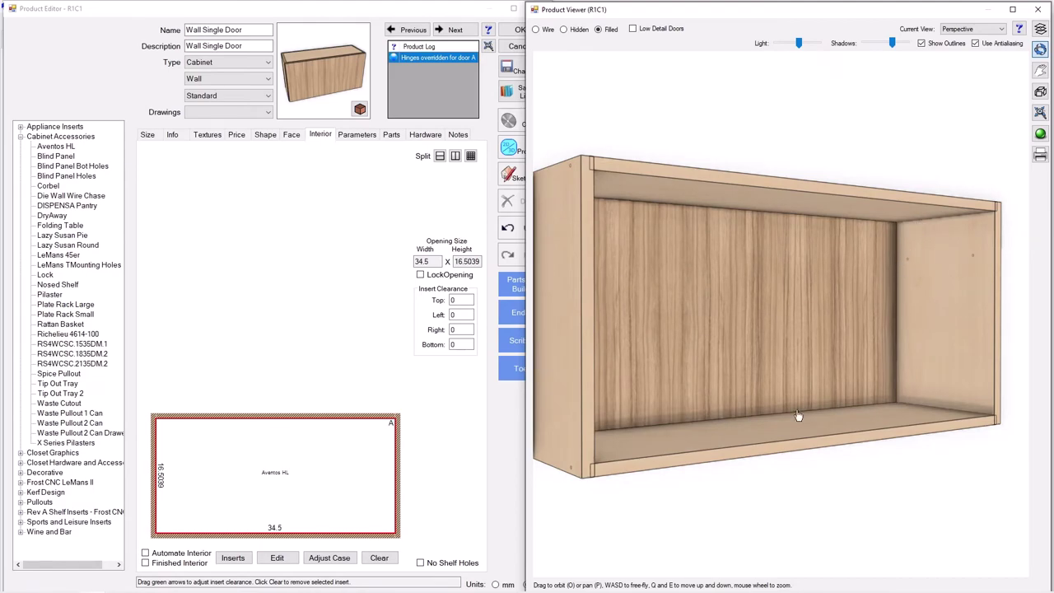
left_click_drag(773, 439, 711, 431)
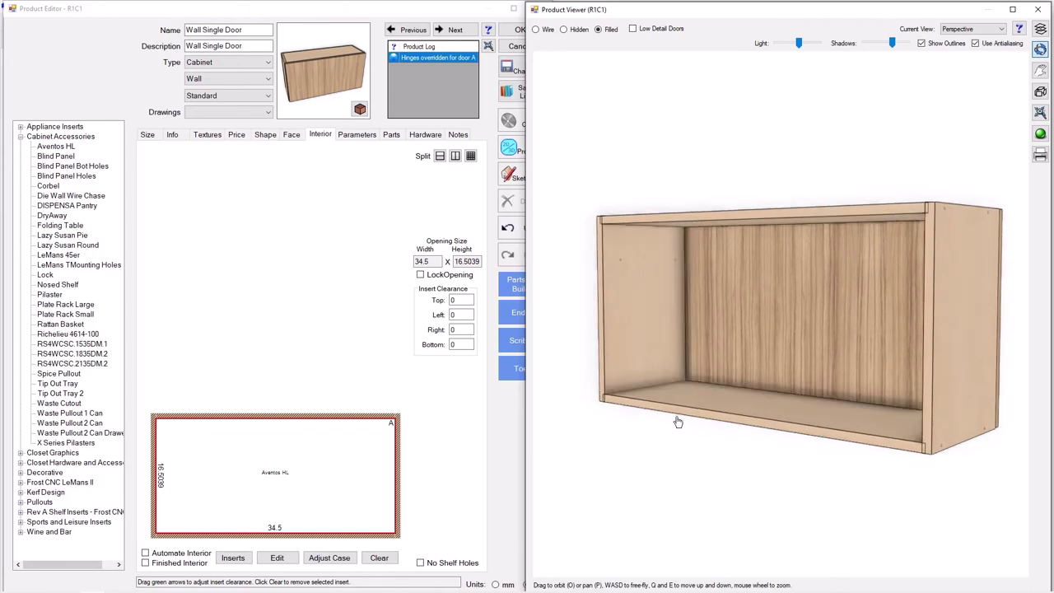
scroll(666, 387, "up", 2)
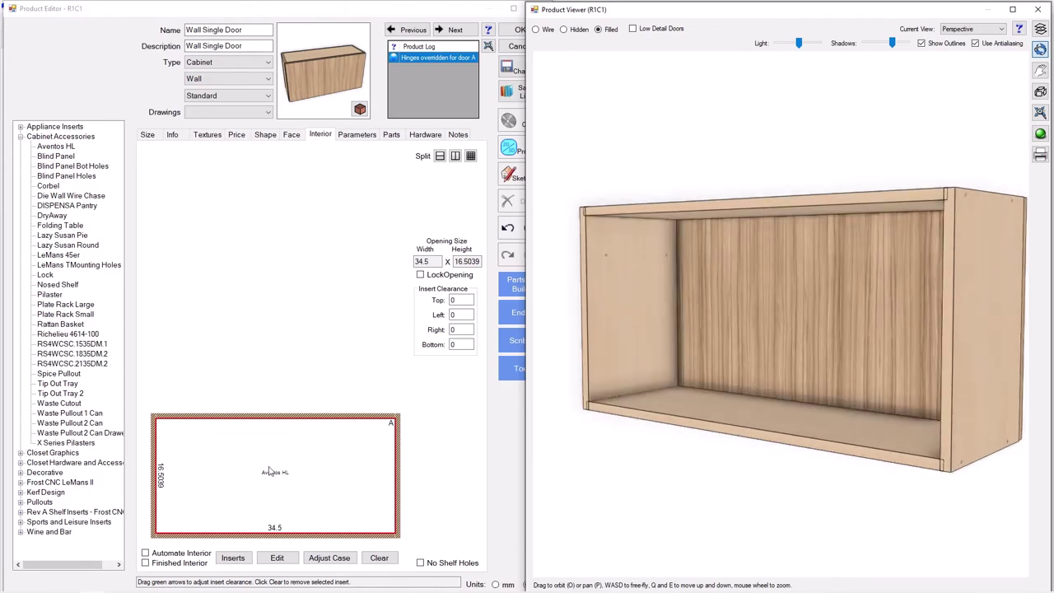
mouse_move(706, 381)
left_mouse_down()
mouse_move(730, 384)
mouse_move(710, 386)
left_mouse_up()
scroll(718, 384, "down", 2)
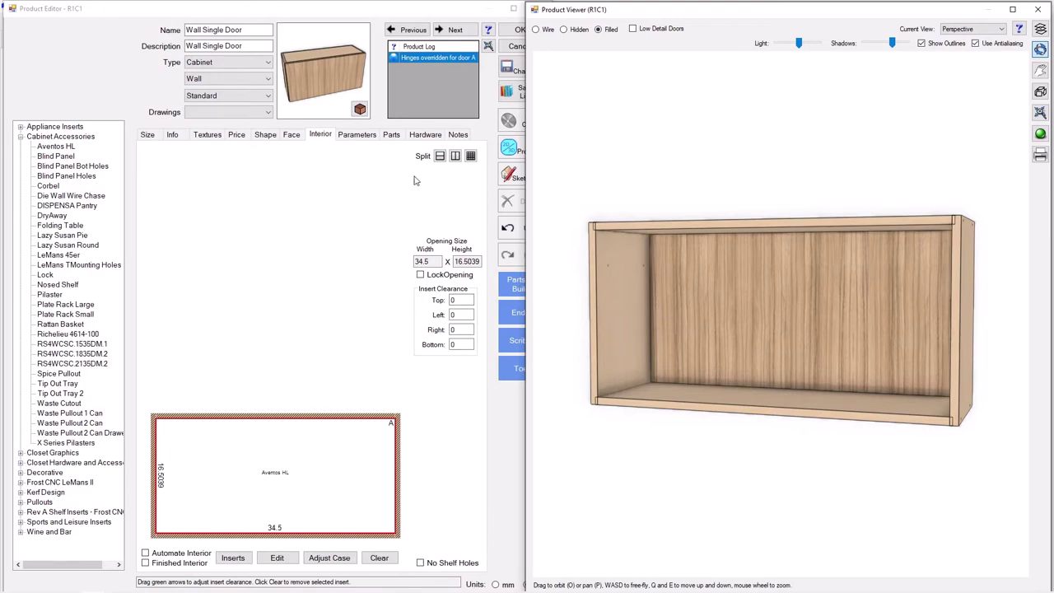
Step: Split the interior opening with a horizontal adjustable shelf and place the Aventos HL insert in the section above it
left_click(441, 157)
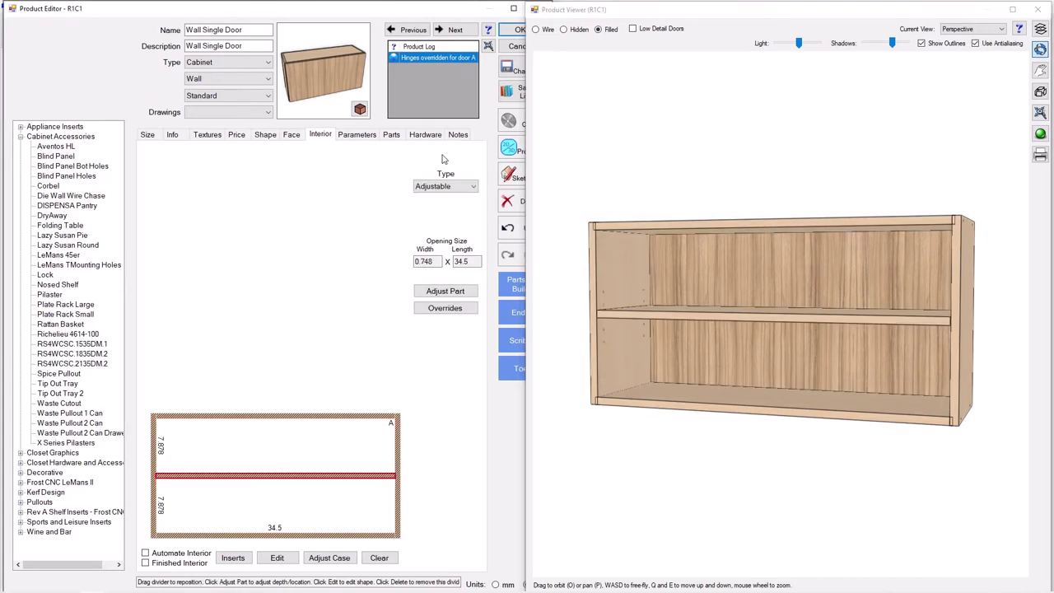
scroll(760, 384, "up", 5)
scroll(751, 405, "down", 3)
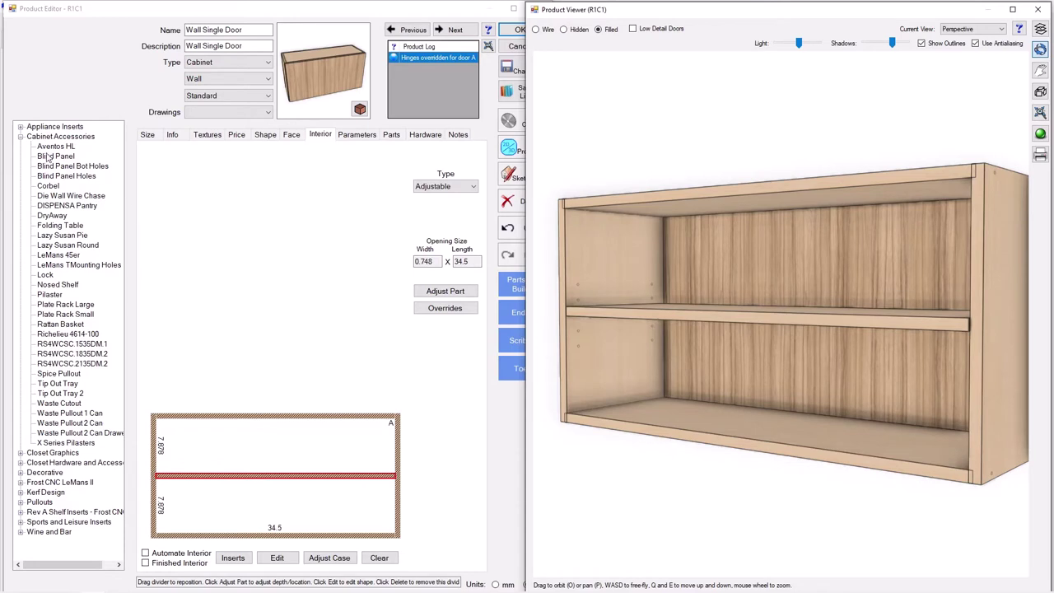
left_click_drag(58, 149, 283, 445)
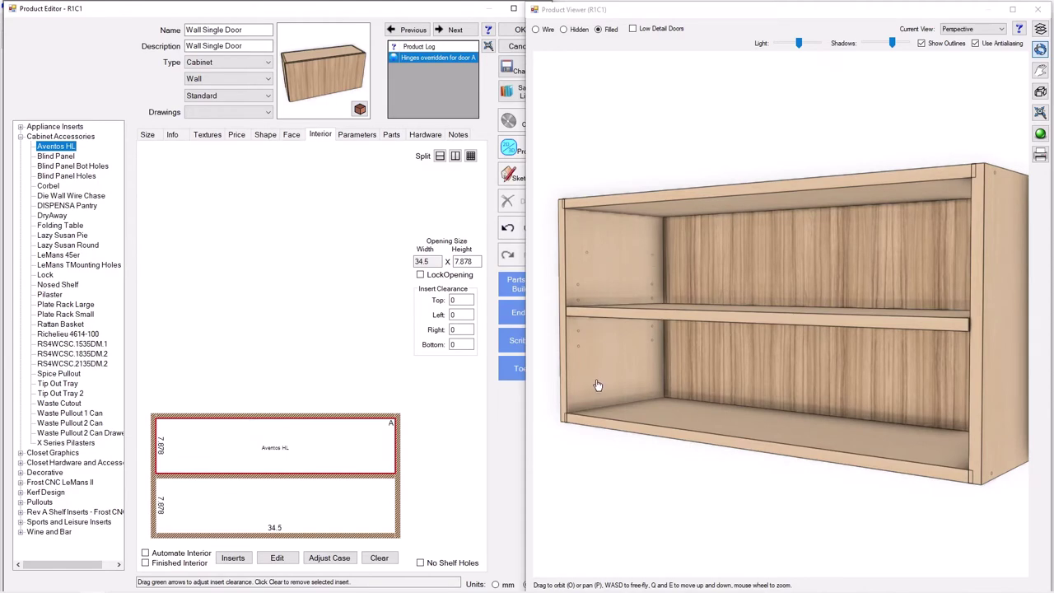
mouse_move(713, 414)
left_mouse_down()
mouse_move(694, 400)
mouse_move(741, 386)
mouse_move(723, 400)
left_mouse_up()
scroll(723, 399, "down", 3)
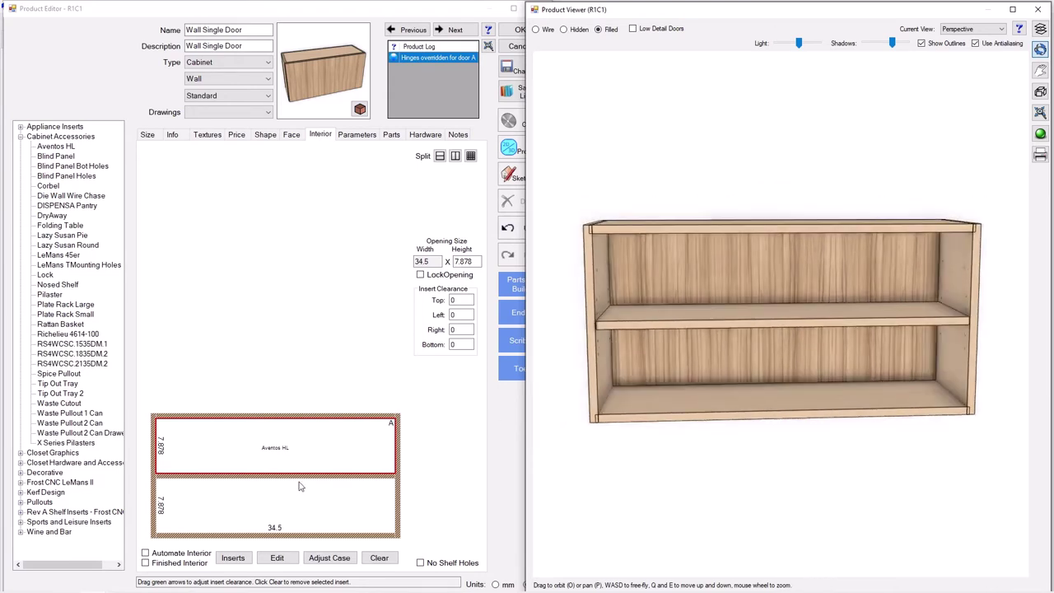
Step: Clear the cabinet's interior, place the Aventos HL insert in the full opening and accept the cabinet edits
left_click(379, 558)
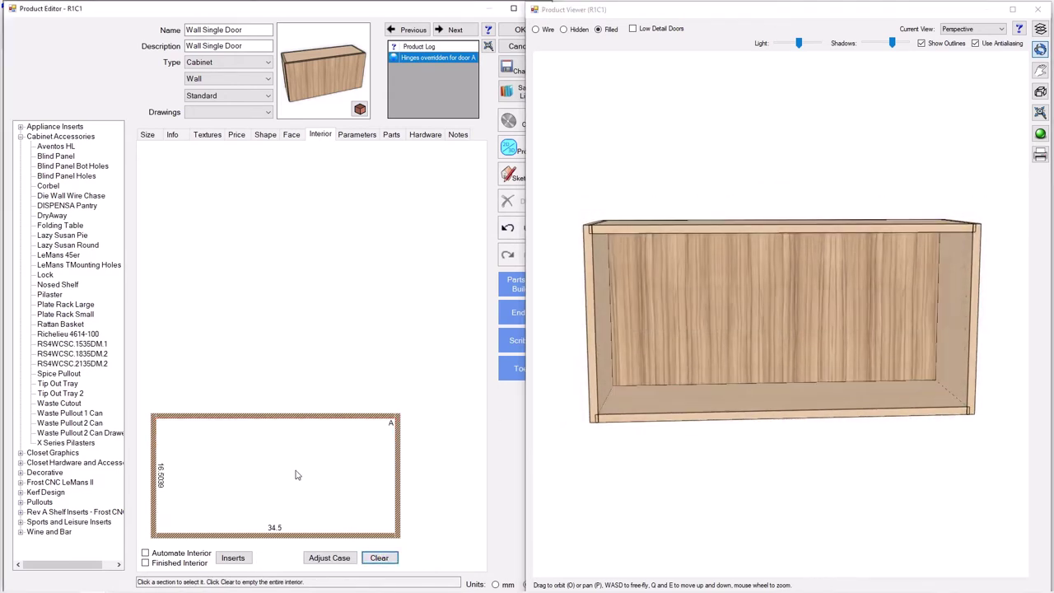
left_click(56, 147)
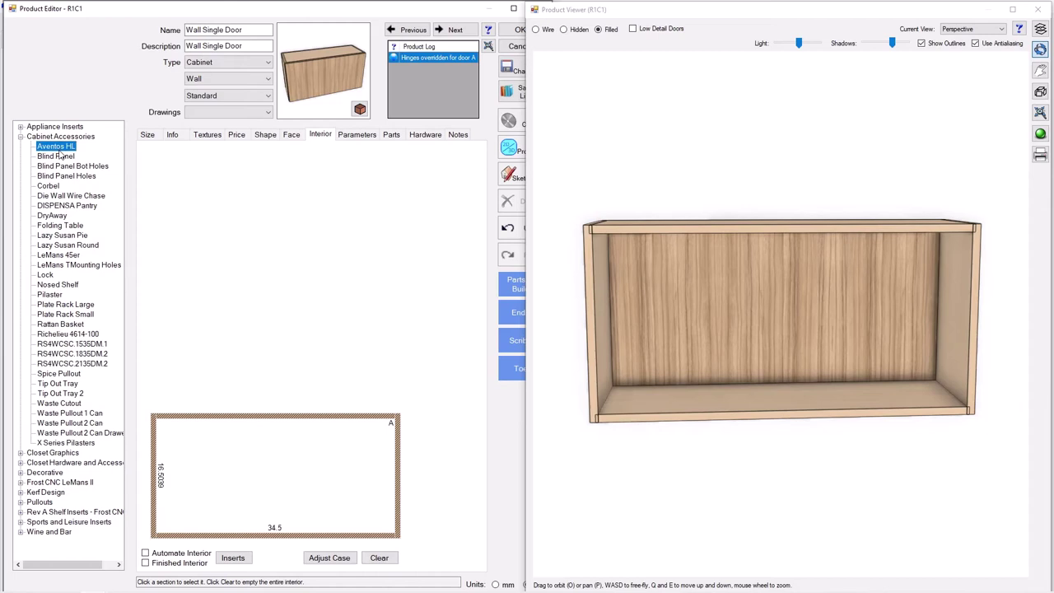
left_click(260, 468)
left_click_drag(779, 353, 718, 373)
left_click(517, 29)
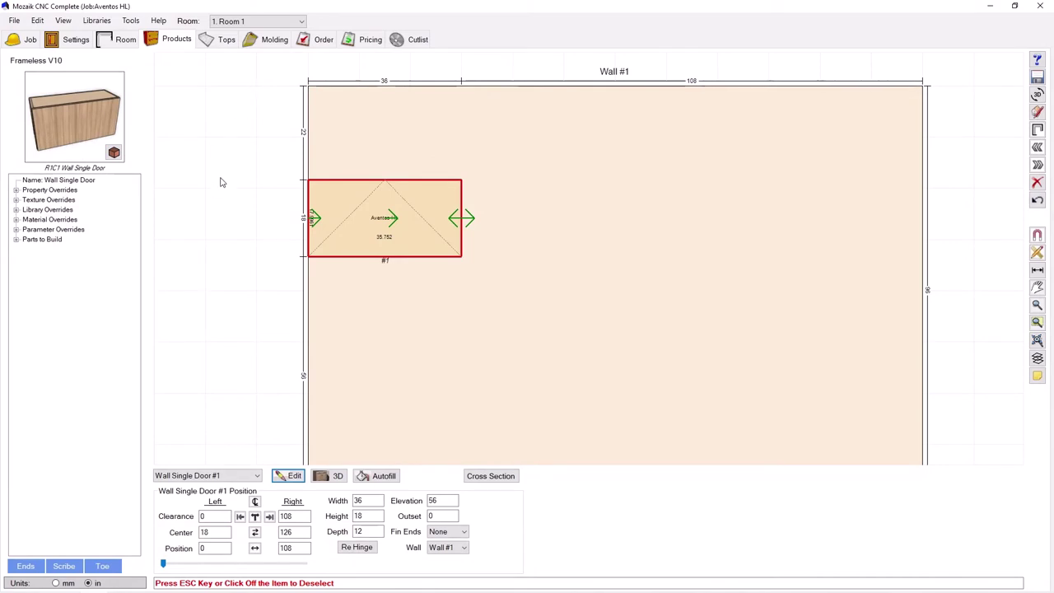
Step: Open the job parameters of the Frameless V10 library's Frameless Blind Dado construction method
left_click(71, 41)
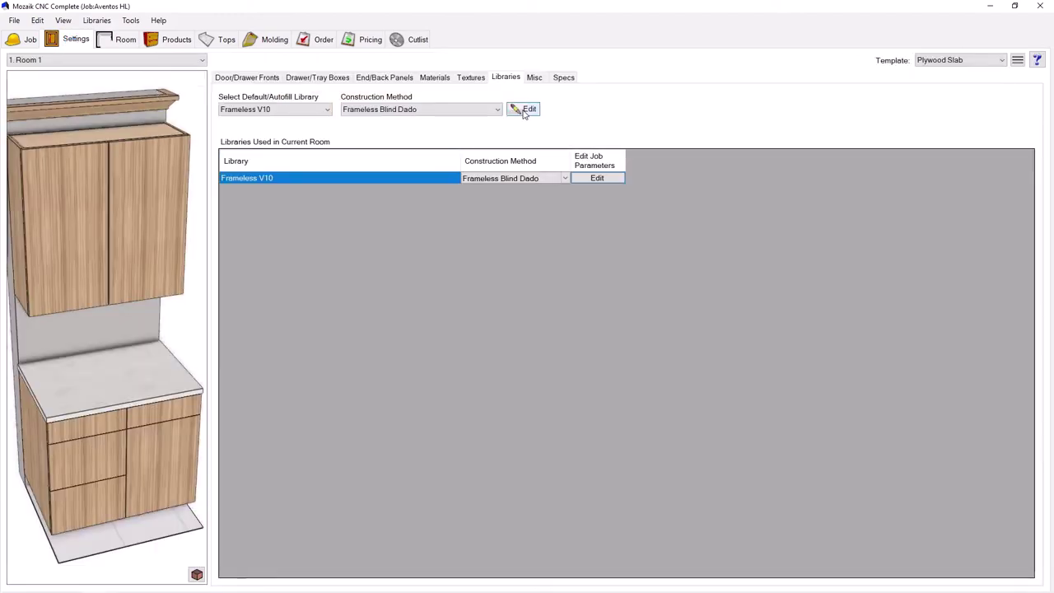
left_click(527, 111)
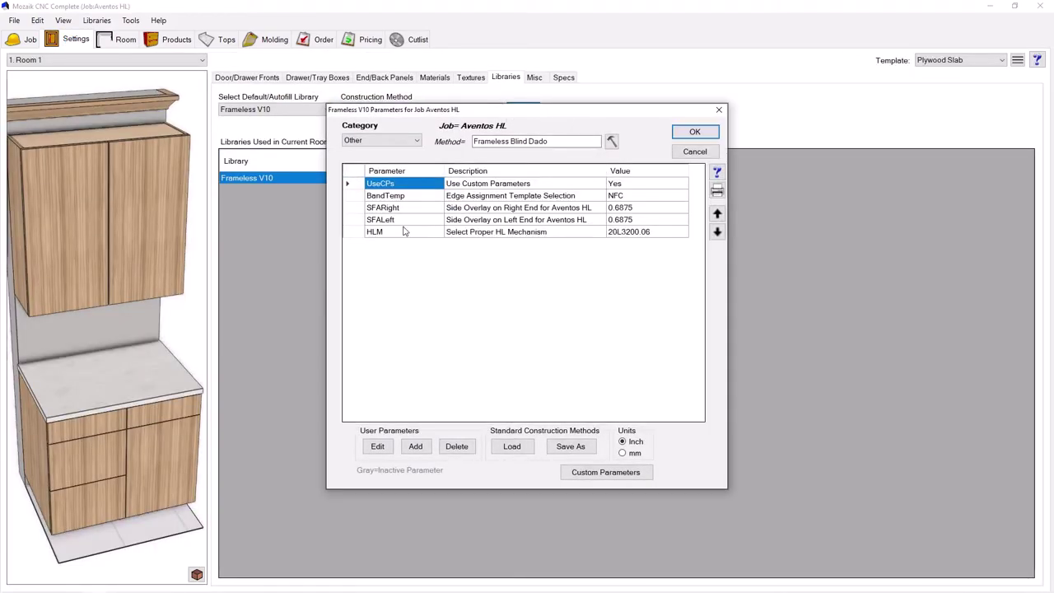